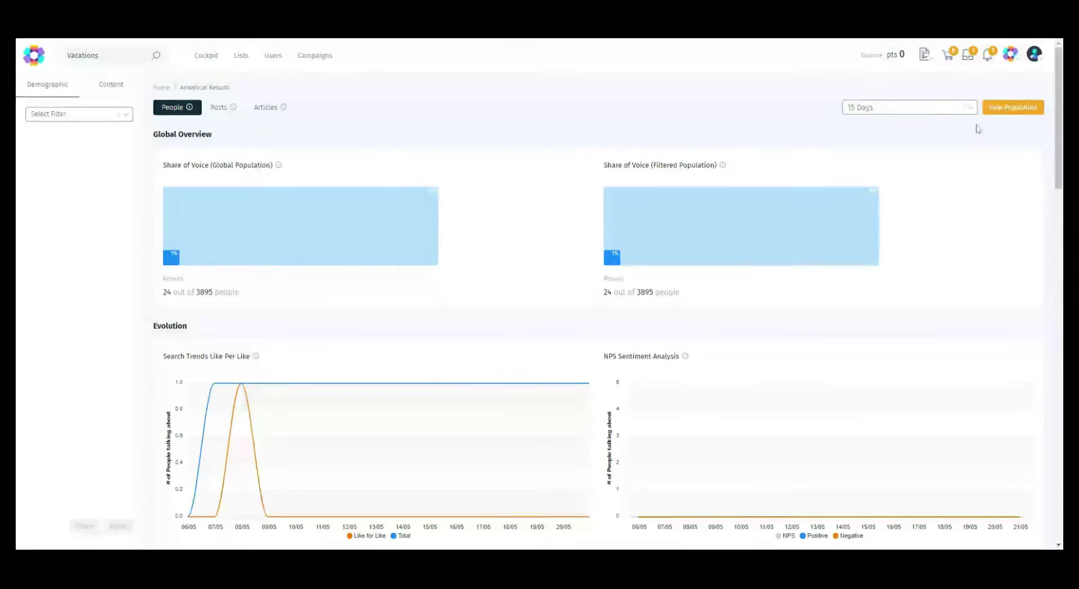
# Step: Set the analysis period of the Vacations search results to 90 days
pyautogui.click(944, 110)
pyautogui.click(940, 209)
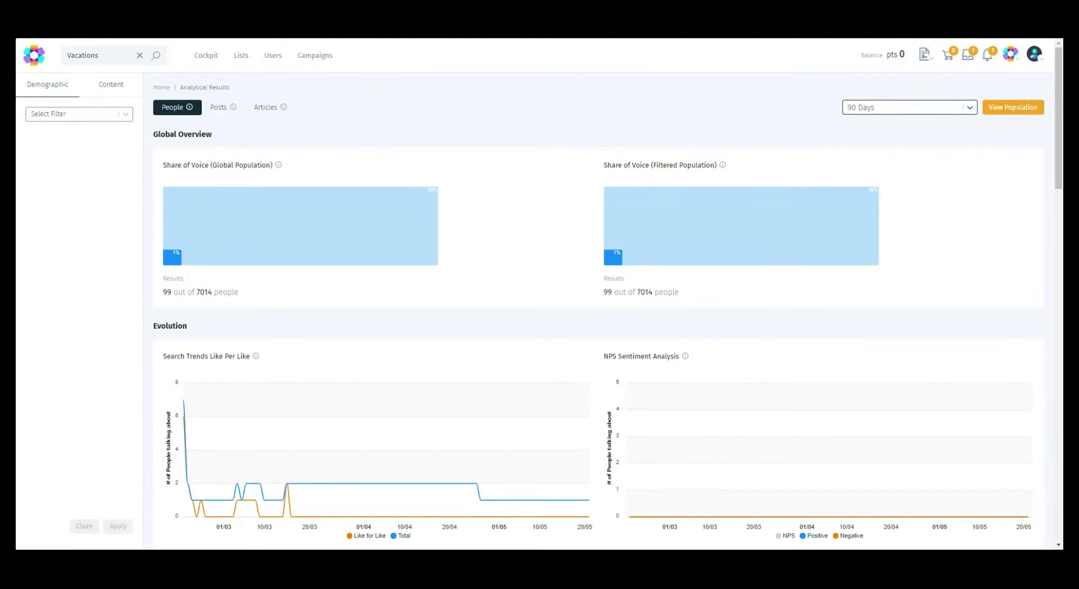
pyautogui.click(83, 55)
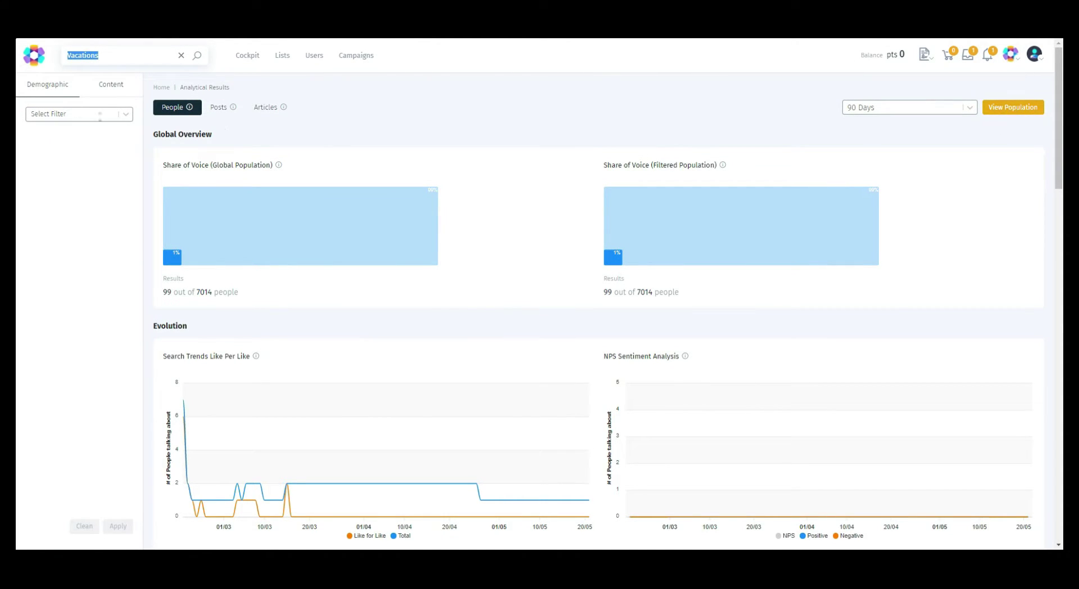
# Step: Filter the analytical results by the social network Instagram and apply the filter
pyautogui.click(76, 114)
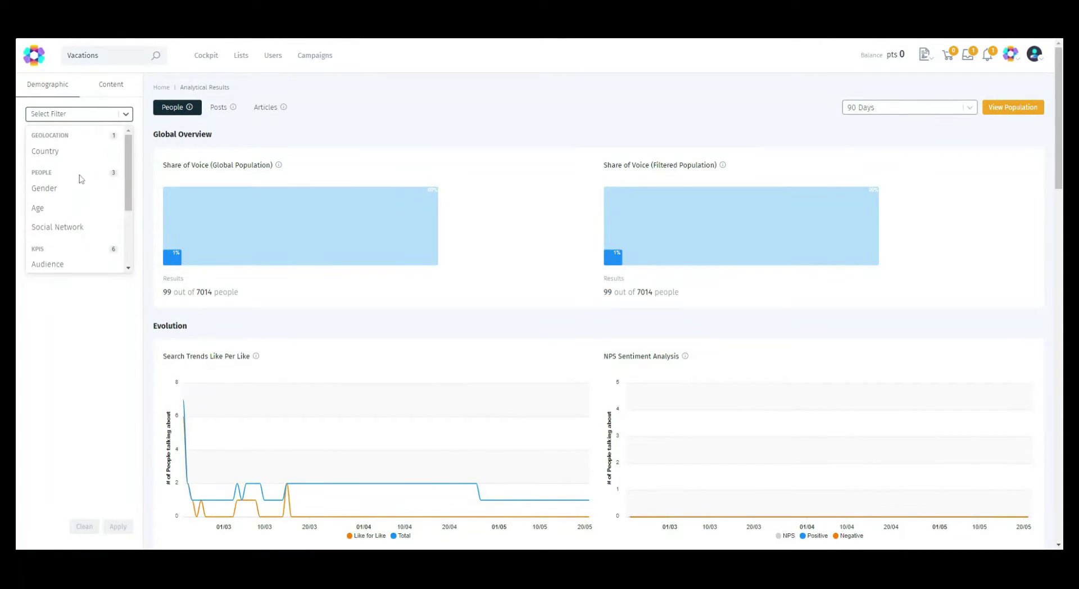
pyautogui.click(57, 227)
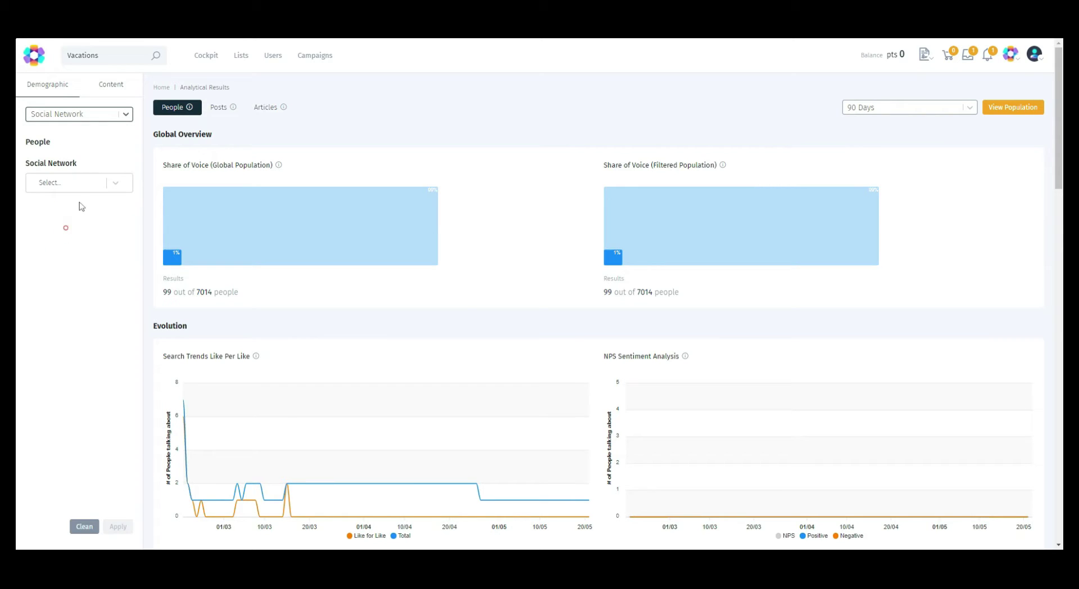
pyautogui.click(67, 264)
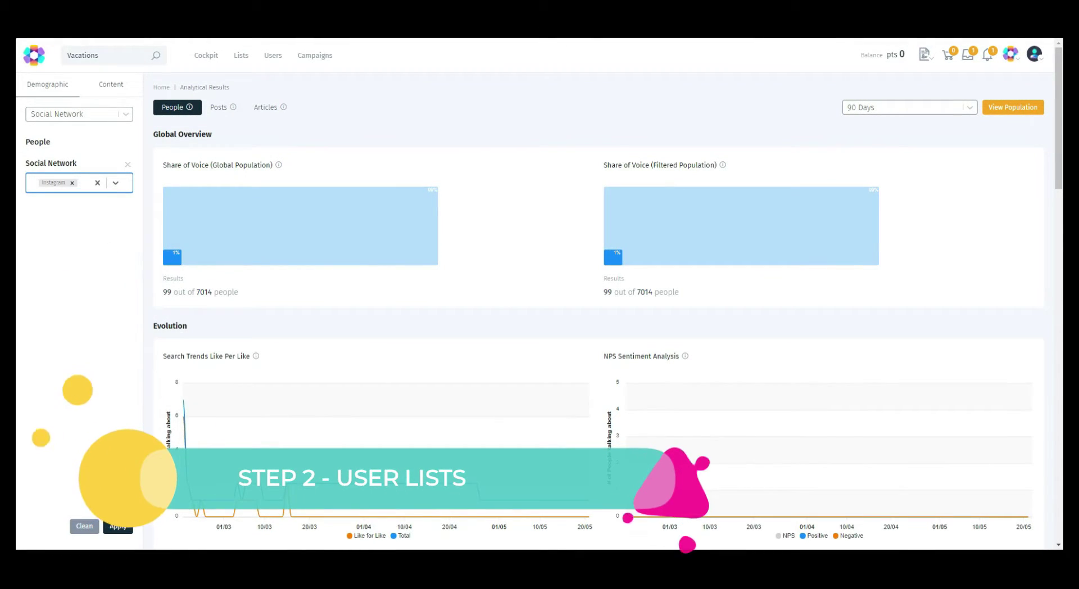
pyautogui.click(115, 526)
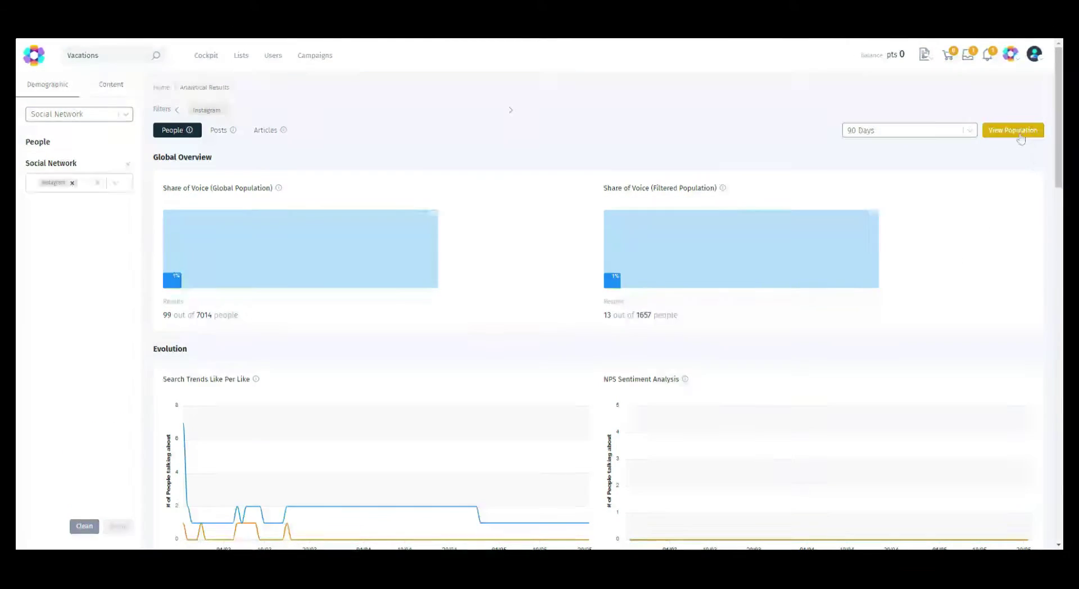
# Step: View the filtered population and start saving all its selected users with the New List option
pyautogui.click(1015, 131)
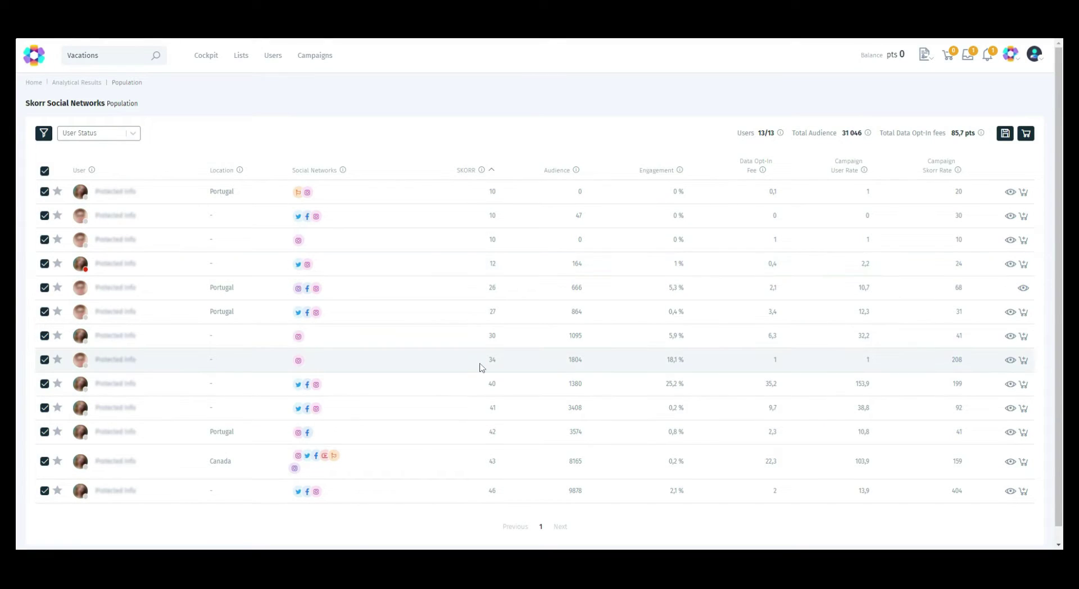
pyautogui.click(1005, 133)
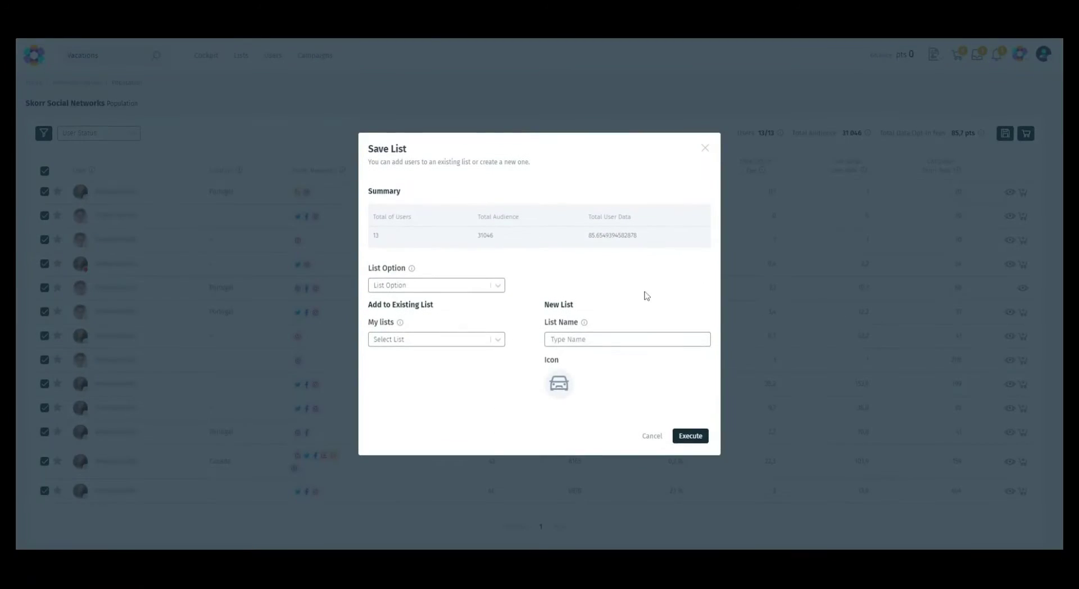
pyautogui.click(440, 286)
pyautogui.click(439, 310)
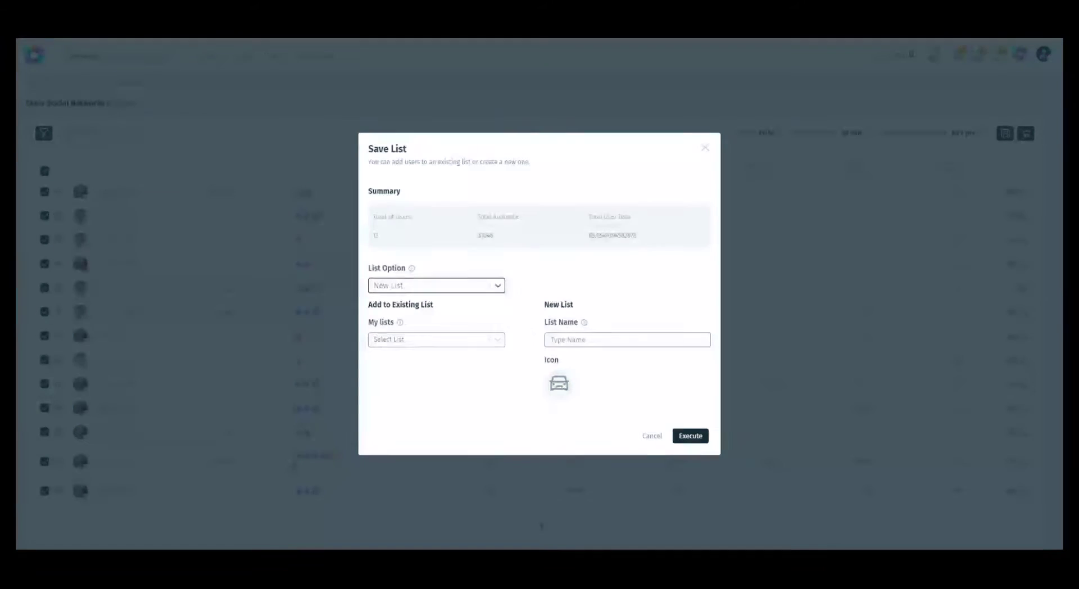
# Step: Name the new list "Instagram - Vacations List", give it the departing airplane icon and save it
pyautogui.click(578, 340)
pyautogui.write('Instag')
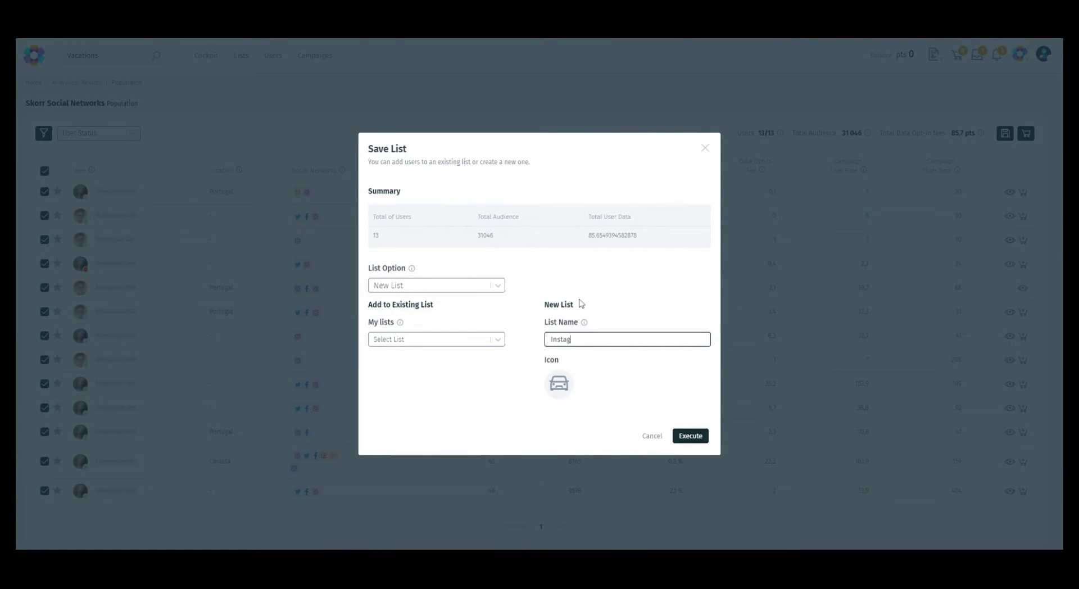
pyautogui.write('ram - Vacations List')
pyautogui.click(559, 384)
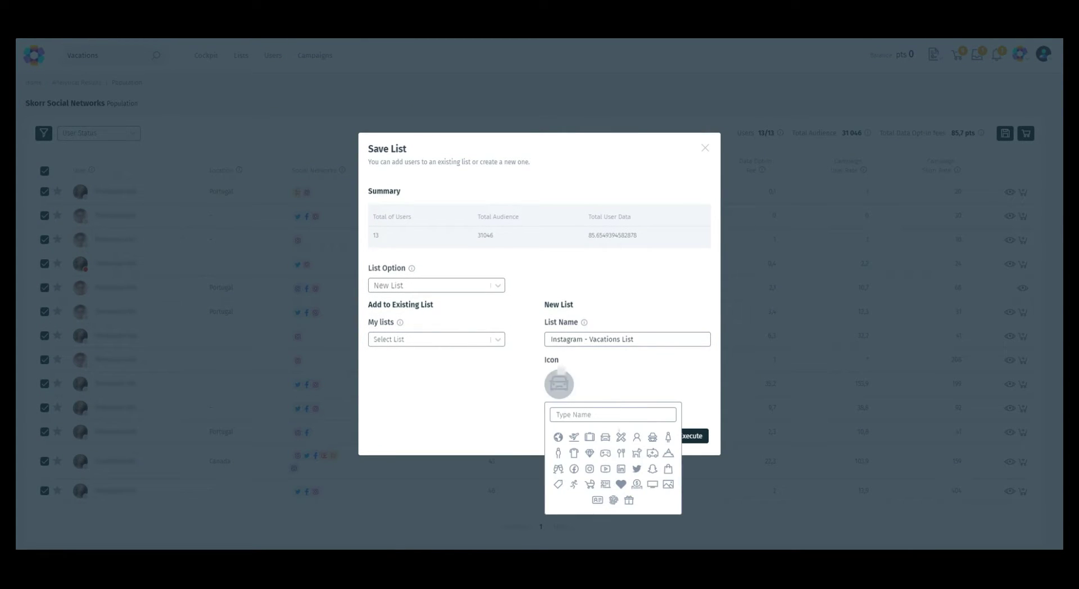
pyautogui.click(574, 437)
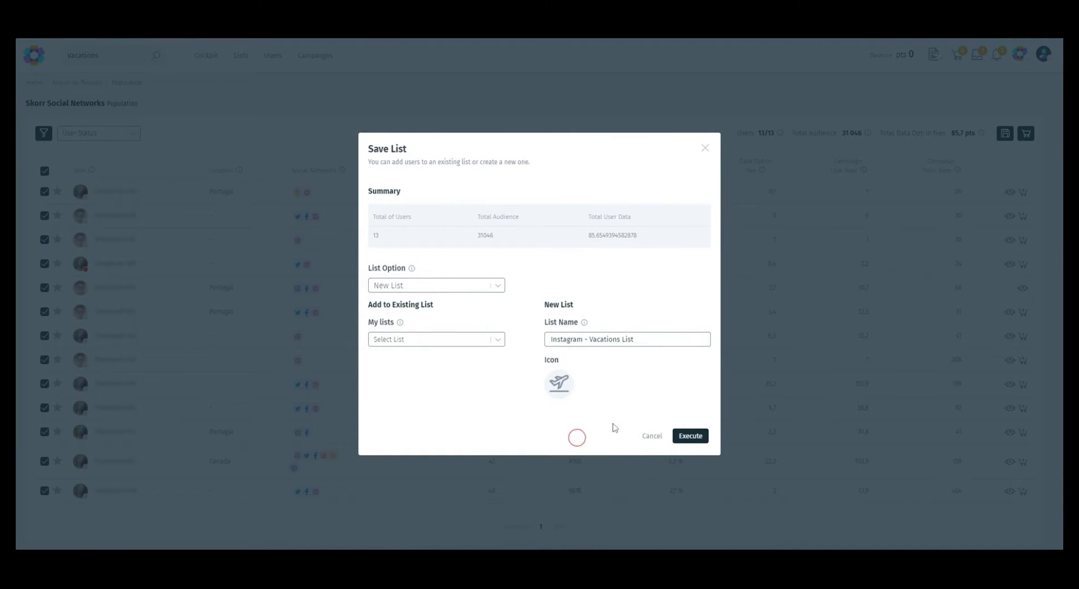
pyautogui.click(685, 435)
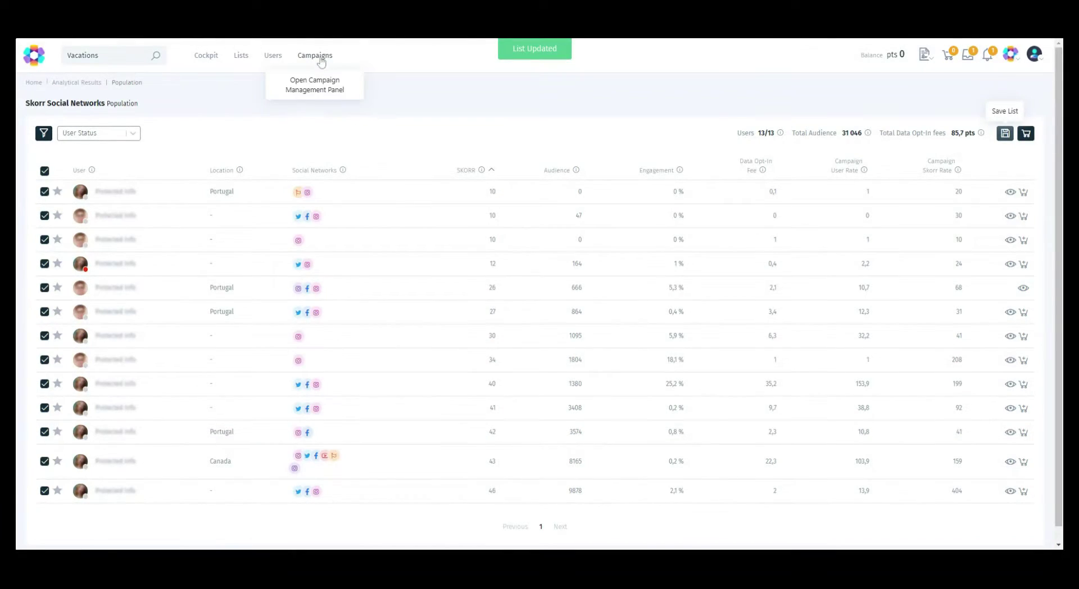
# Step: Go to the campaign management page and create a new influencer campaign
pyautogui.click(239, 58)
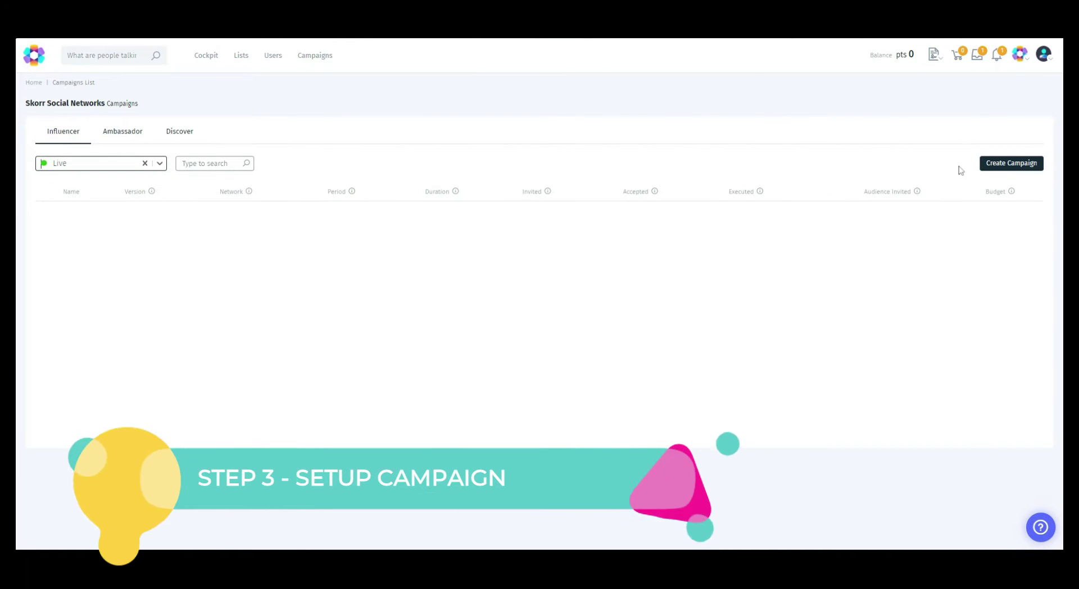
pyautogui.click(996, 164)
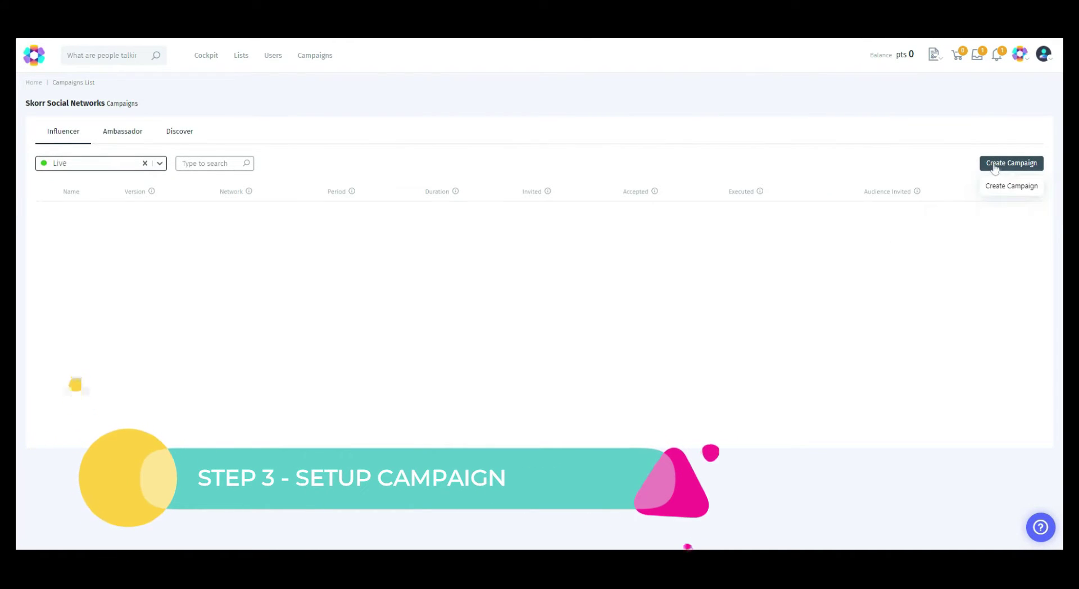
pyautogui.click(992, 169)
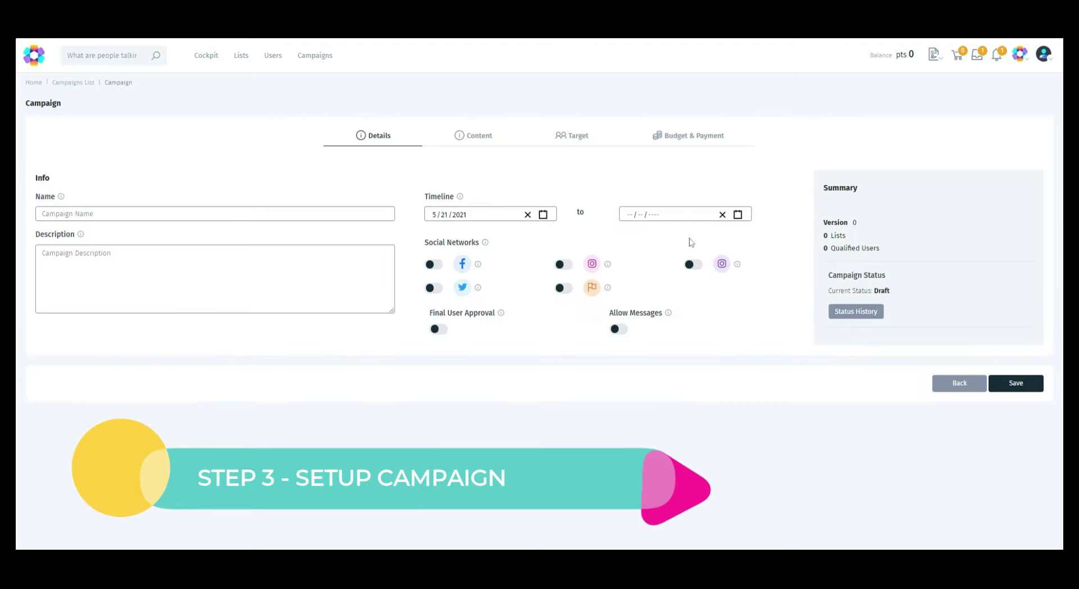
# Step: Name the campaign "1st Awesome Campaign" and enter "Join Skorr" as its description
pyautogui.click(183, 214)
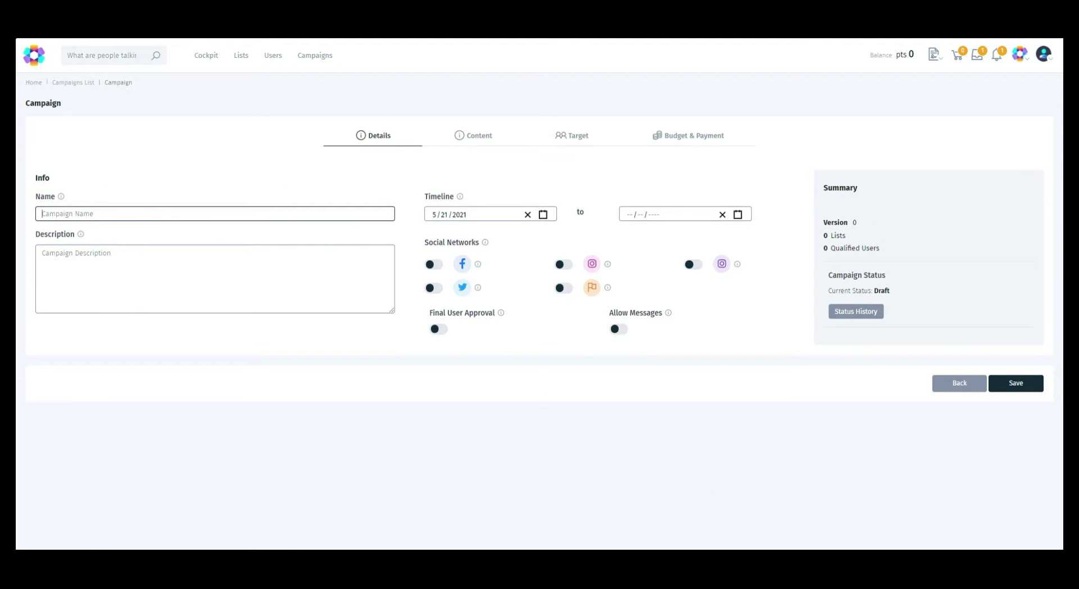
pyautogui.write('1')
pyautogui.write('st Awesome Campaign')
pyautogui.press('Tab')
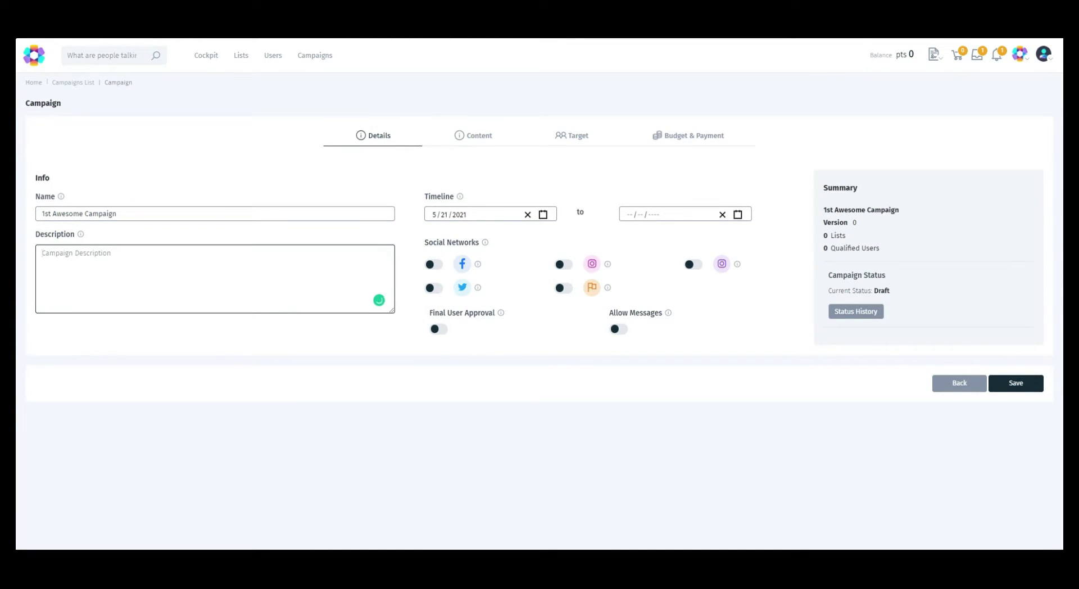
pyautogui.write('Join Skorr')
# Step: Set the campaign's end date to 6/21/2021, enable the pink Instagram network and allow messages
pyautogui.click(662, 215)
pyautogui.click(767, 239)
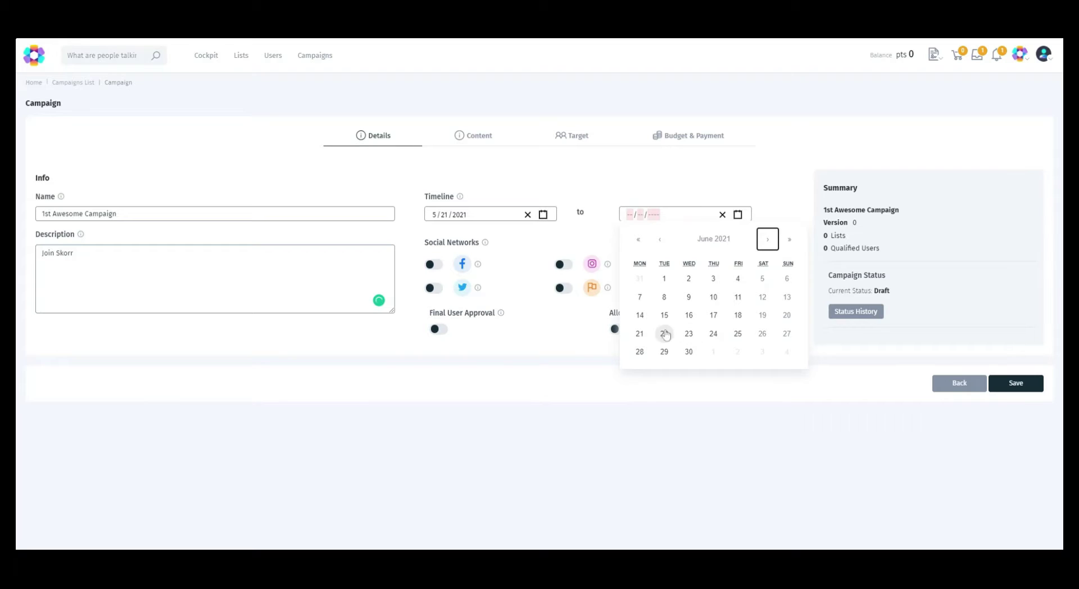
pyautogui.click(639, 333)
pyautogui.click(562, 264)
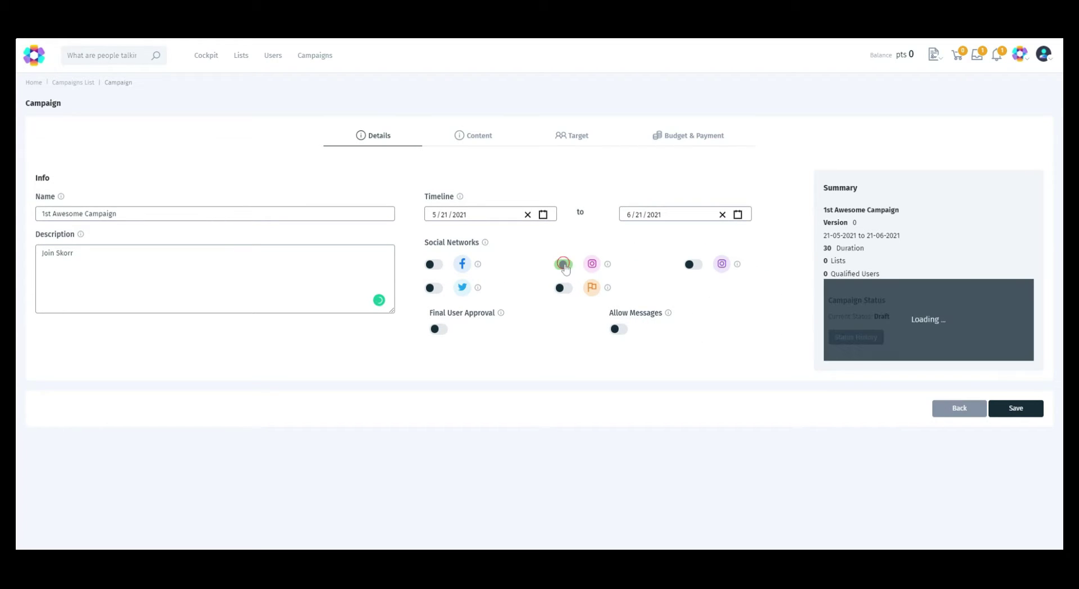
pyautogui.click(619, 330)
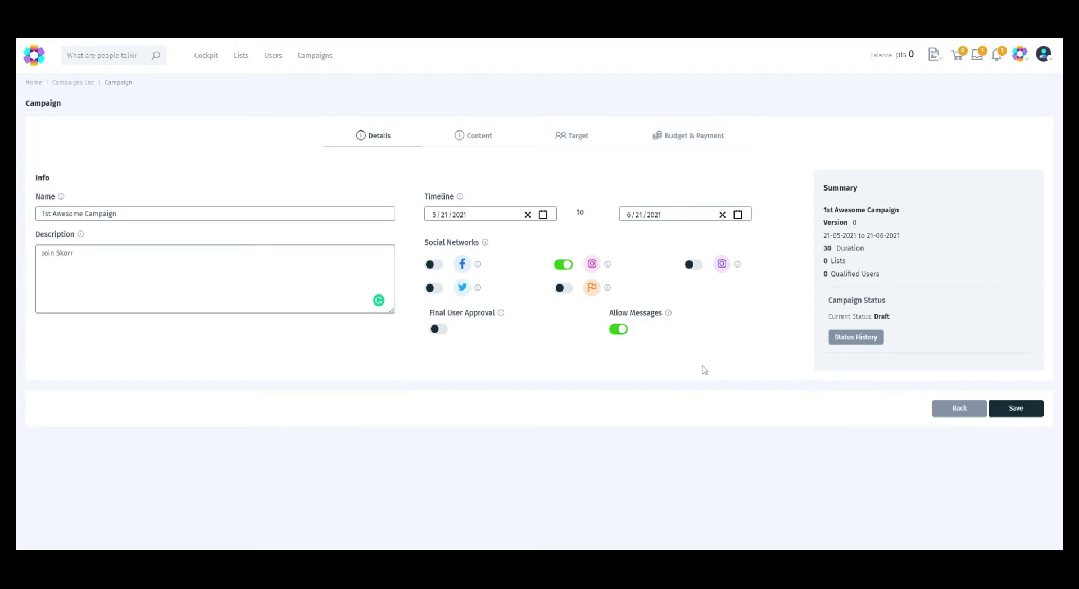
# Step: Add the hashtag "Skorr" to the campaign's content to share
pyautogui.click(463, 140)
pyautogui.click(183, 211)
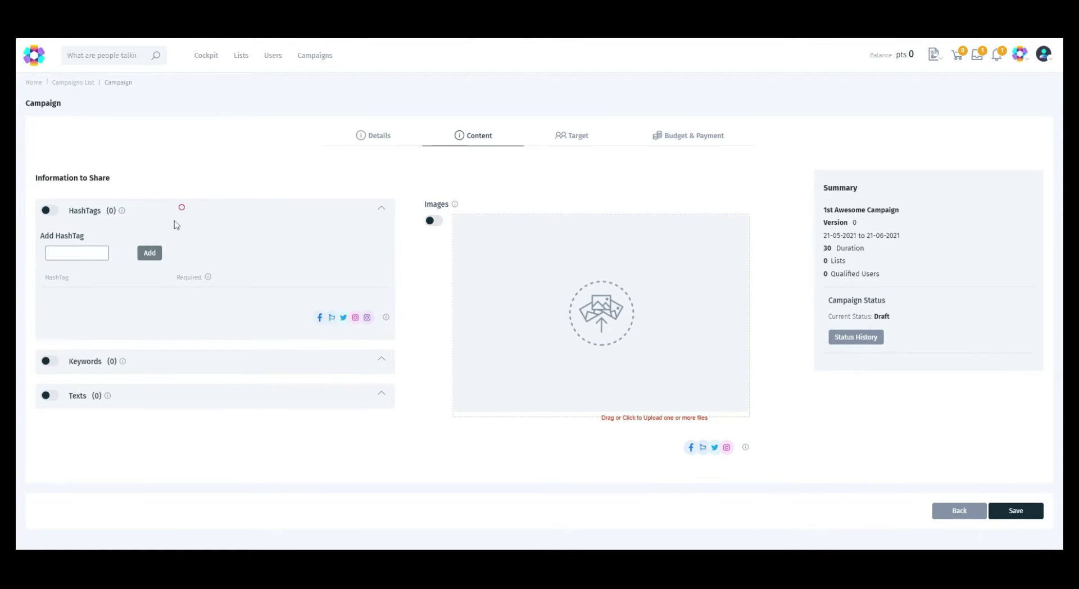
pyautogui.click(77, 252)
pyautogui.write('Sko')
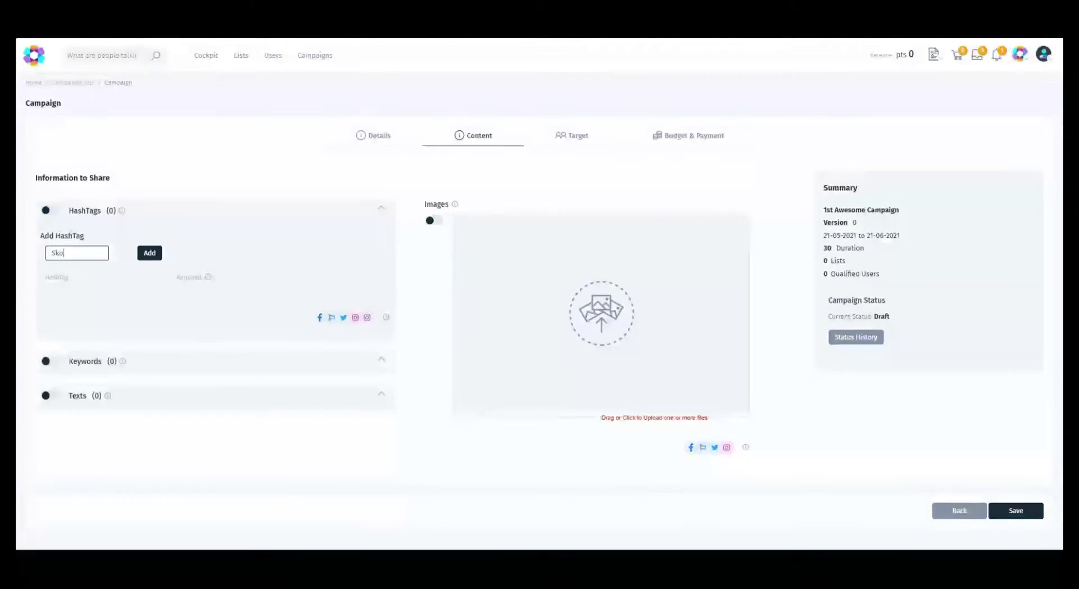
pyautogui.write('rr')
pyautogui.click(150, 253)
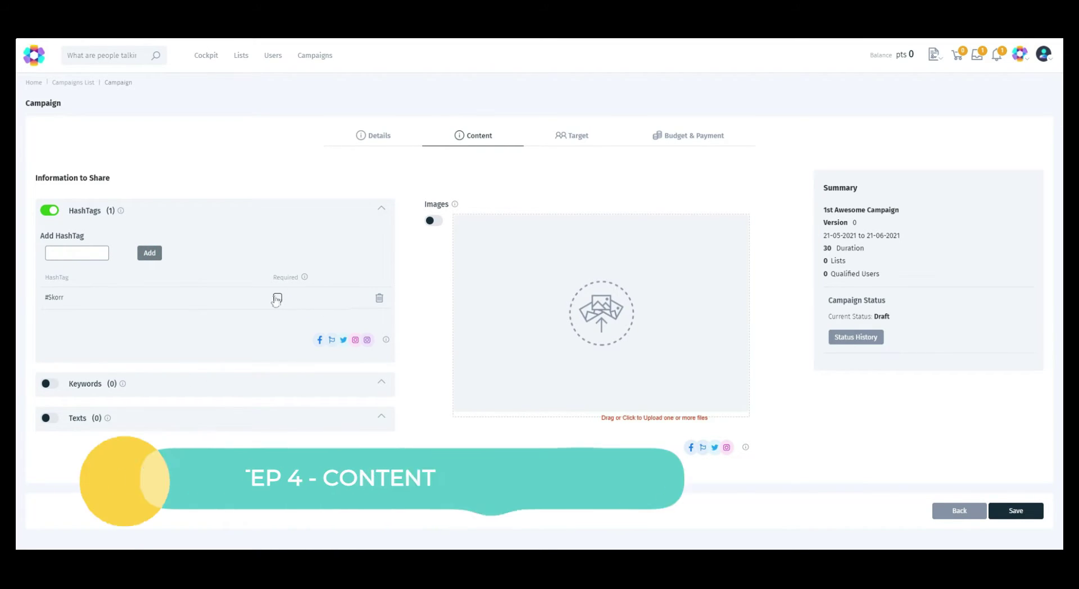
# Step: Fill in "Social Networking 2.0" as a new keyword in the campaign content
pyautogui.click(194, 388)
pyautogui.click(77, 288)
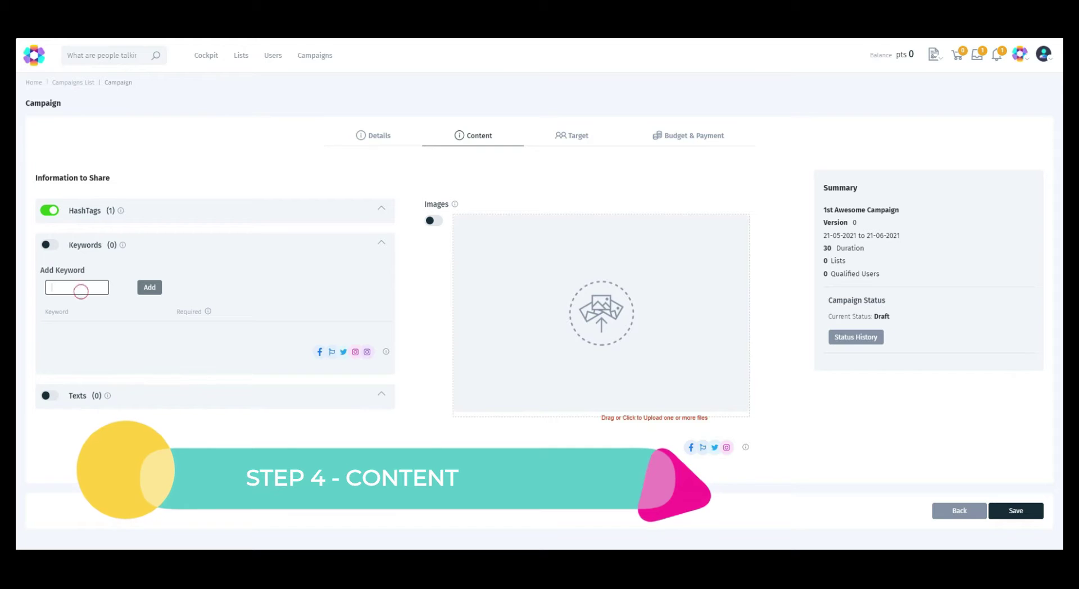
pyautogui.write('Social')
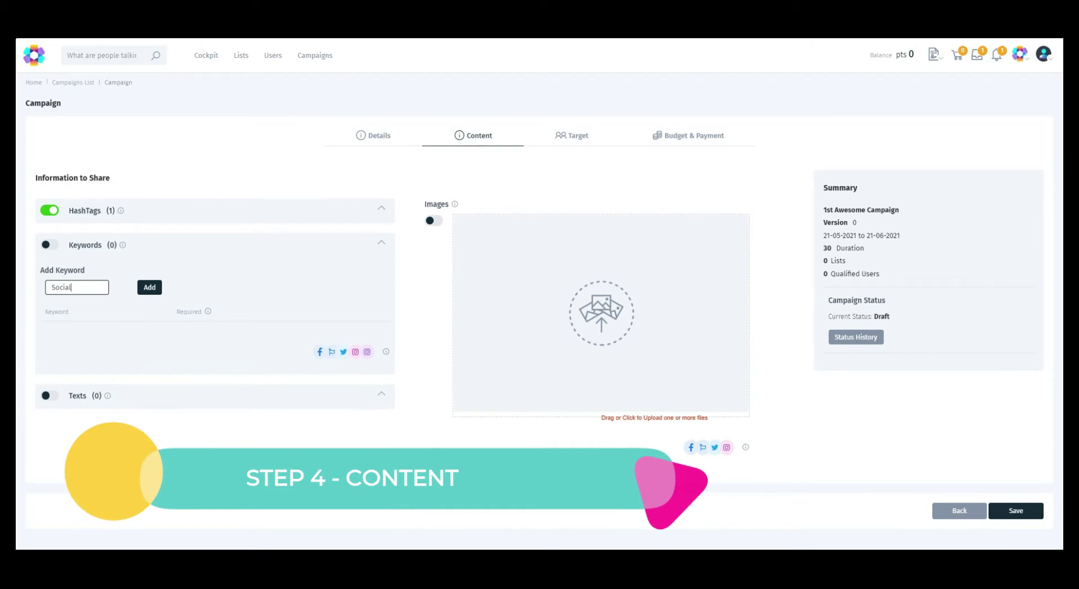
pyautogui.write(' Metw')
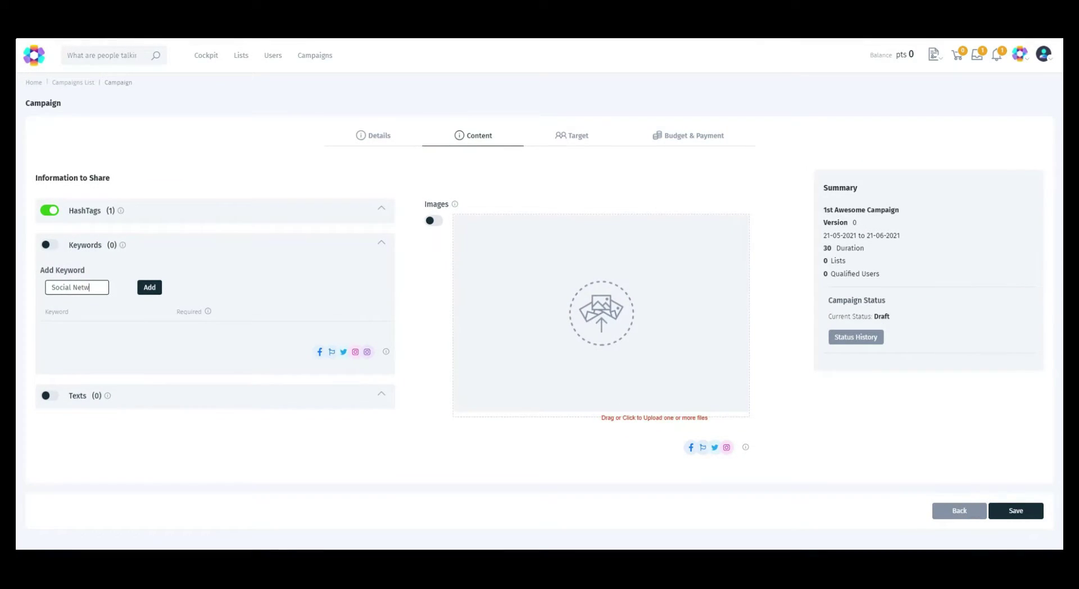
pyautogui.write('orking 2.0')
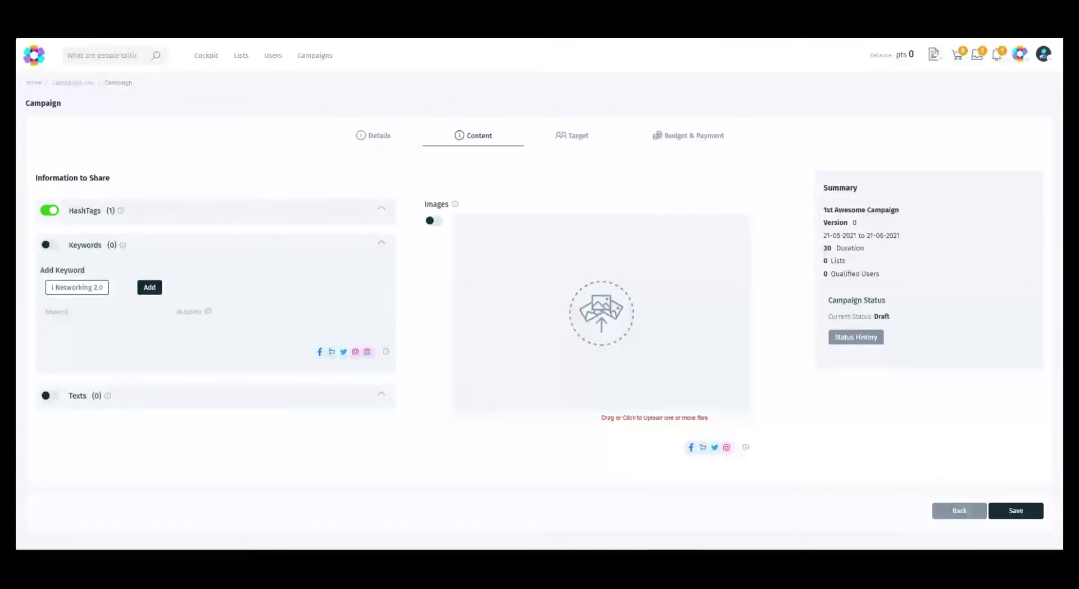
# Step: Upload the colourful logo image to the campaign, then add the entered keyword and mark it as required
pyautogui.click(465, 249)
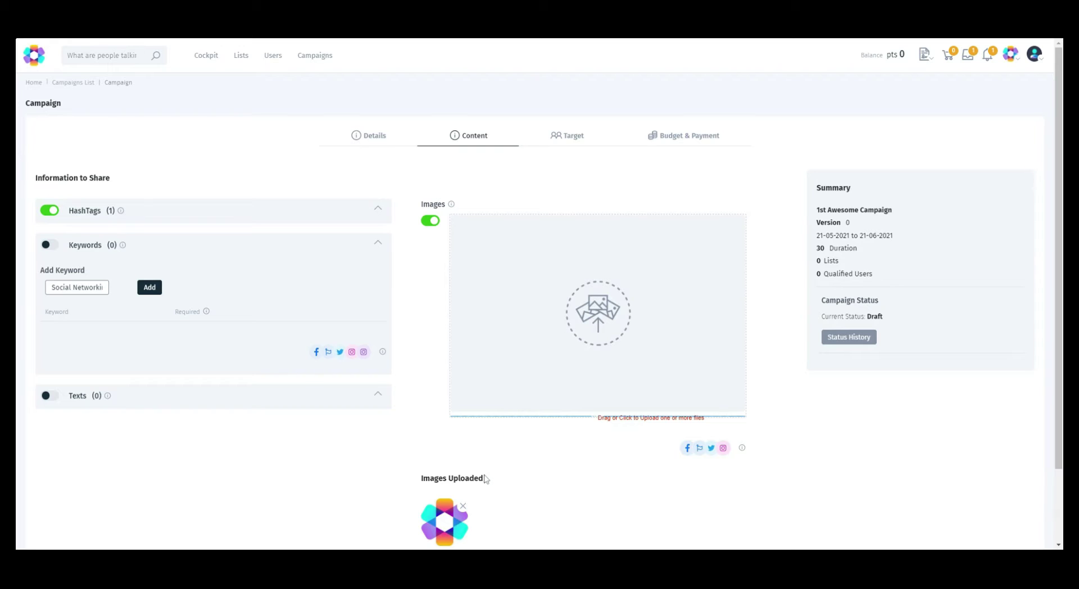
pyautogui.click(161, 295)
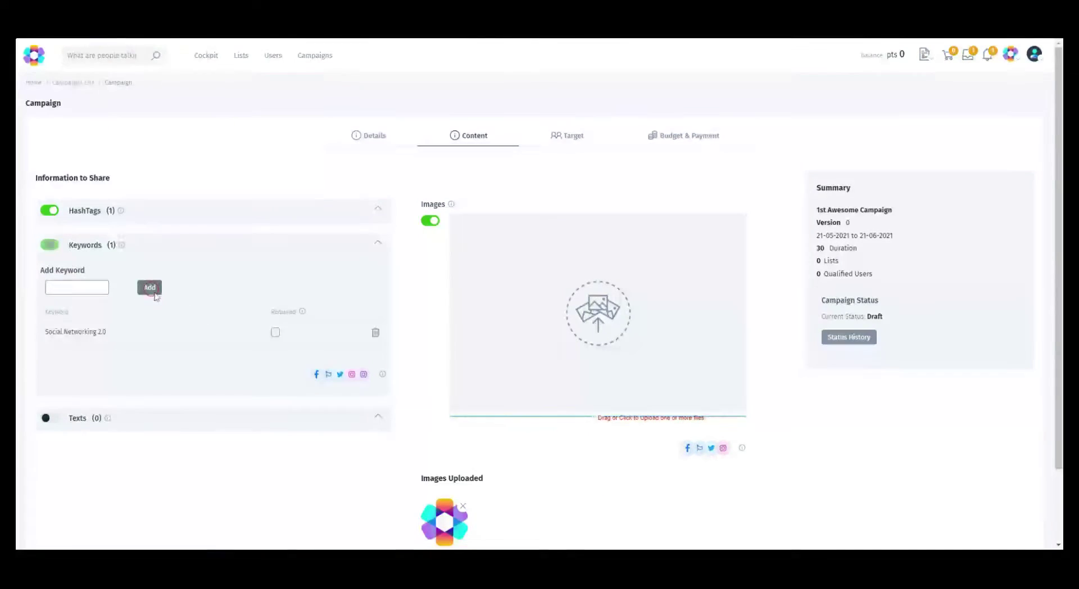
pyautogui.click(275, 332)
# Step: Add the text "Join Skorr and get rewarded by working with brands you love!" to the campaign content and mark it as required
pyautogui.scroll(-1, 242, 418)
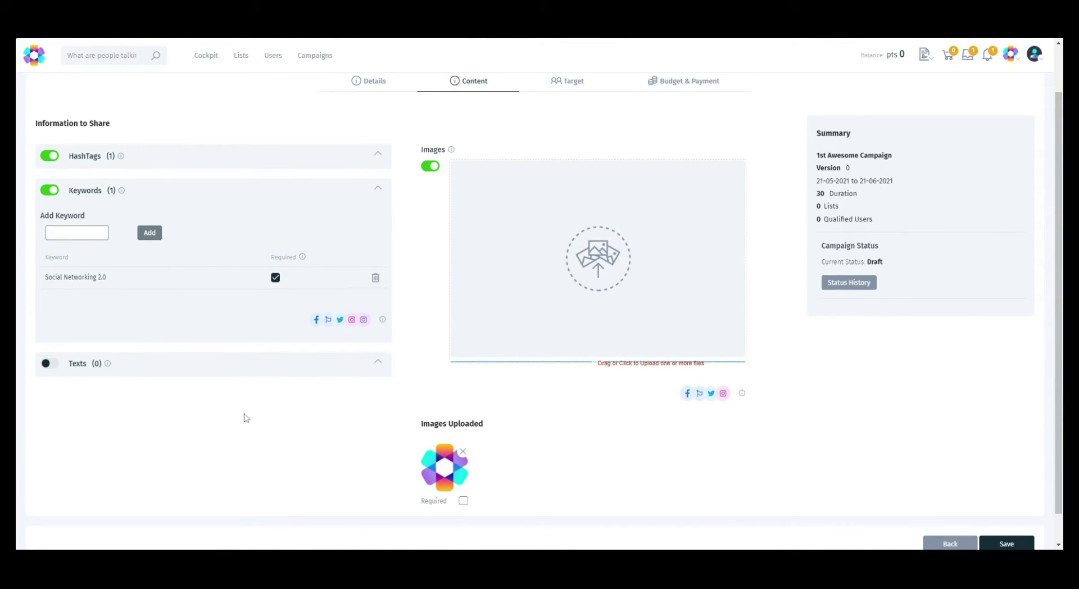
pyautogui.click(248, 374)
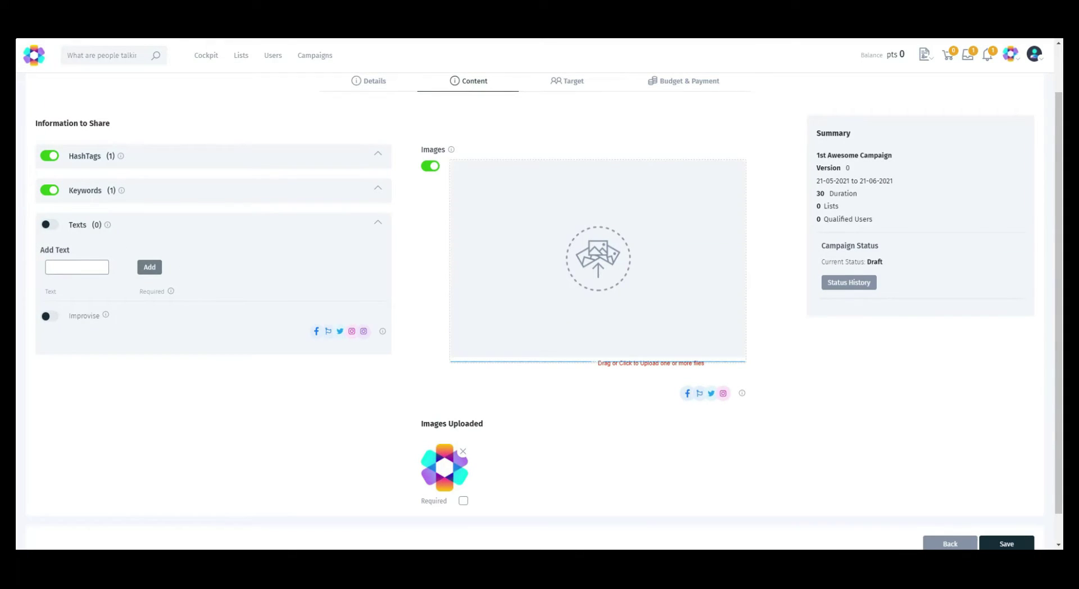
pyautogui.click(81, 269)
pyautogui.write('Join Sko')
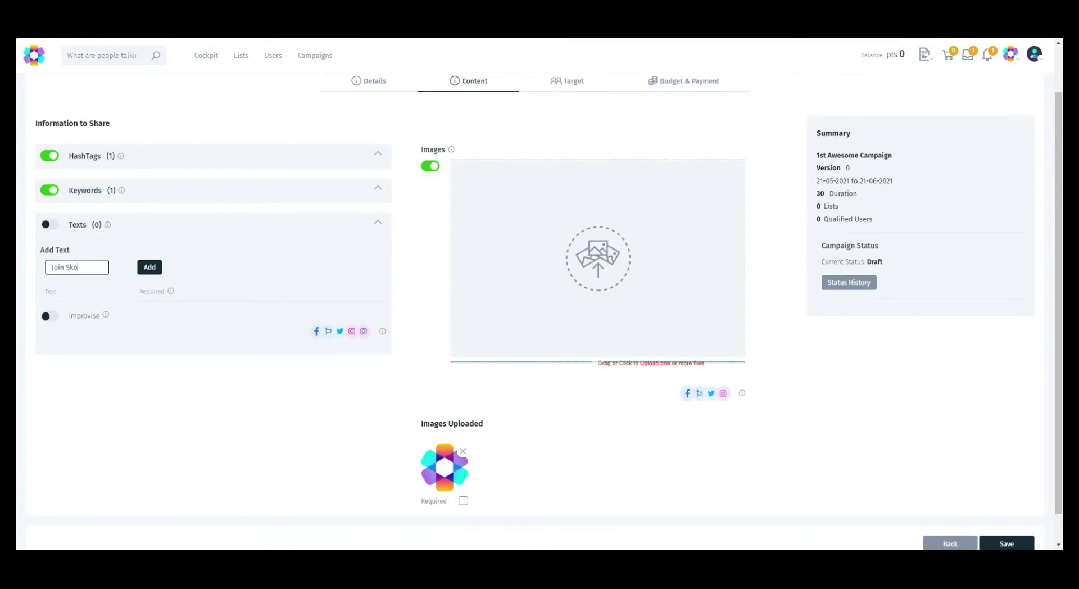
pyautogui.write('rr and ')
pyautogui.write('get rewa')
pyautogui.write('rded')
pyautogui.write(' by')
pyautogui.write(' working wi')
pyautogui.write('th bra')
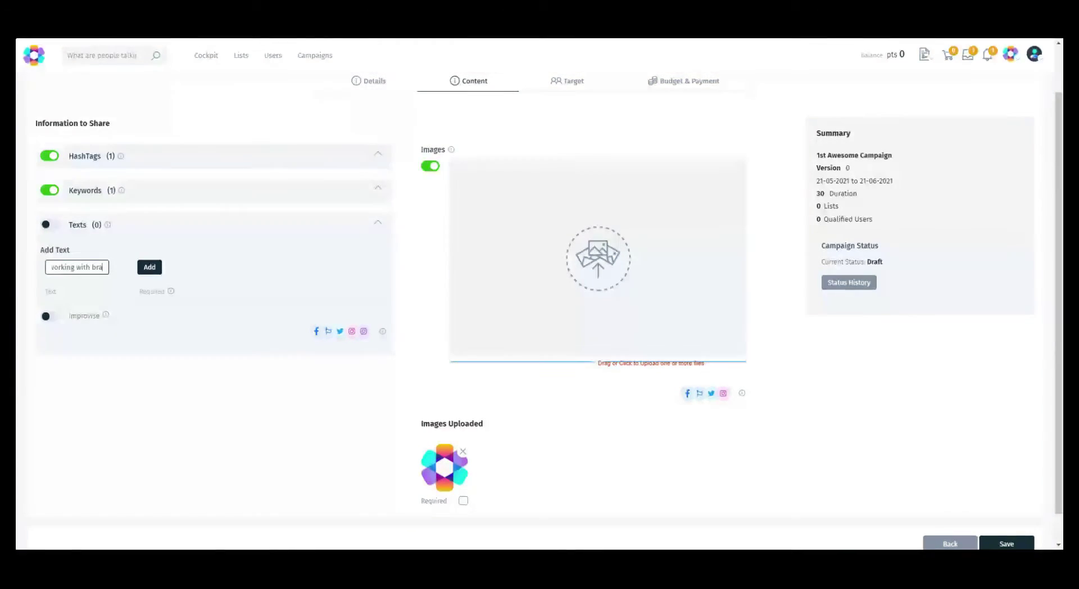
pyautogui.write('nds aou love!')
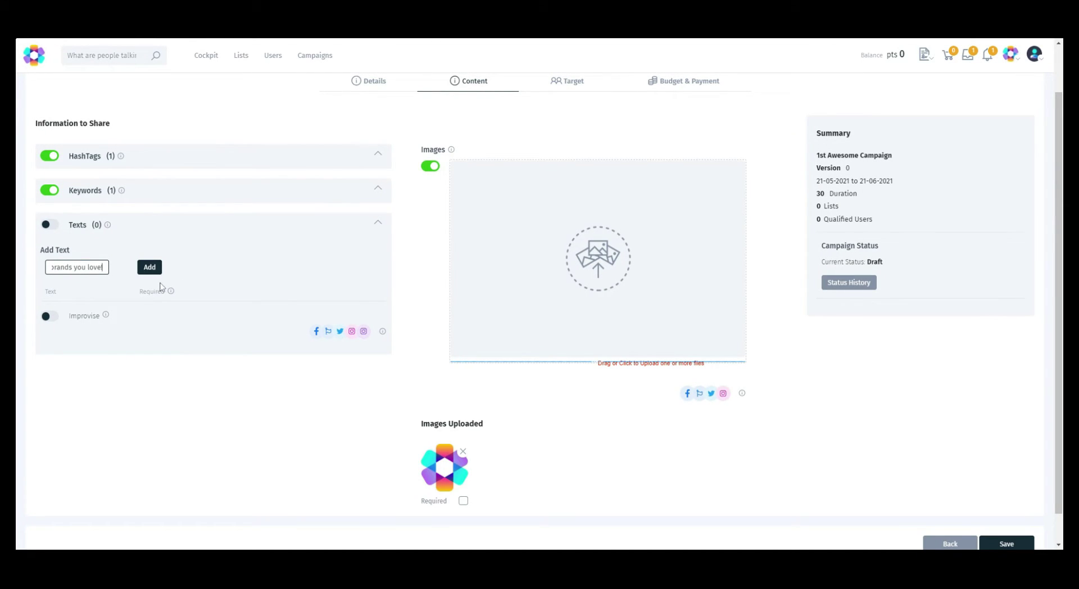
pyautogui.click(149, 269)
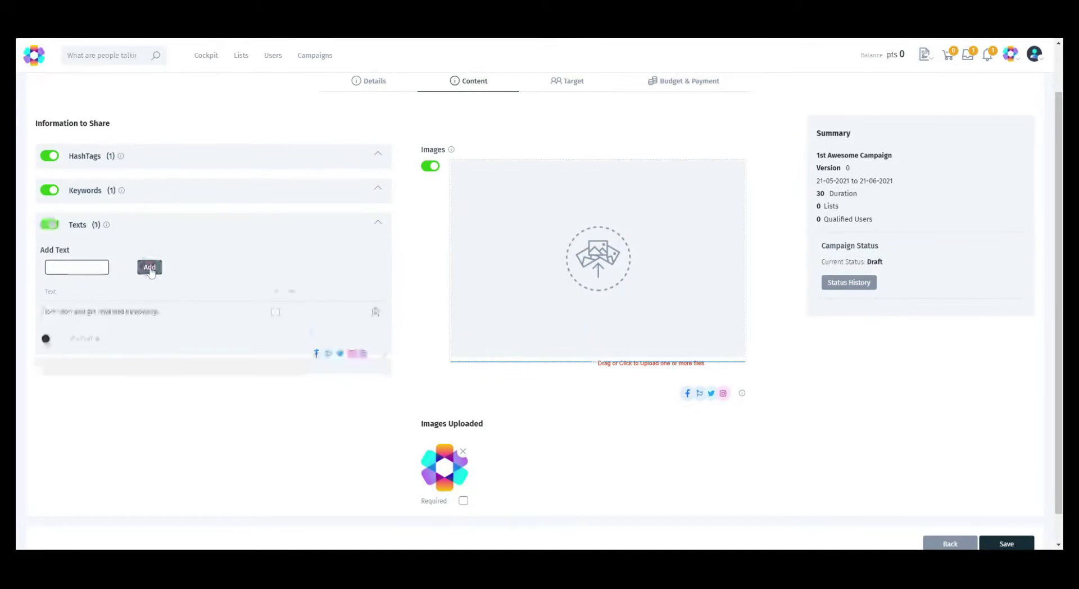
pyautogui.click(276, 314)
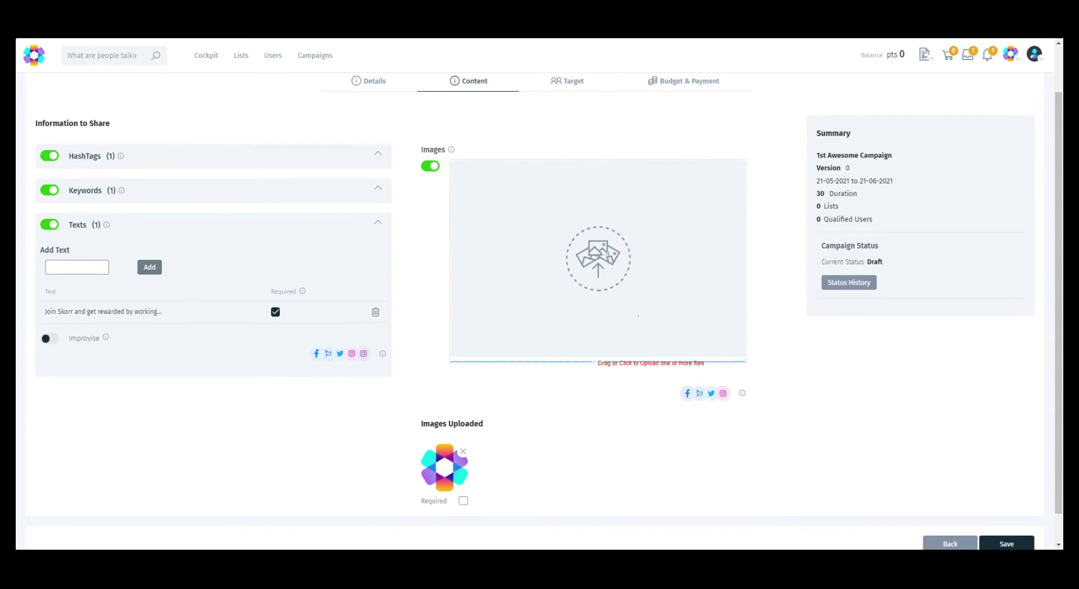
# Step: Target the campaign at the Instagram - Vacations List and enable custom payment terms of 100 pts per post
pyautogui.click(581, 84)
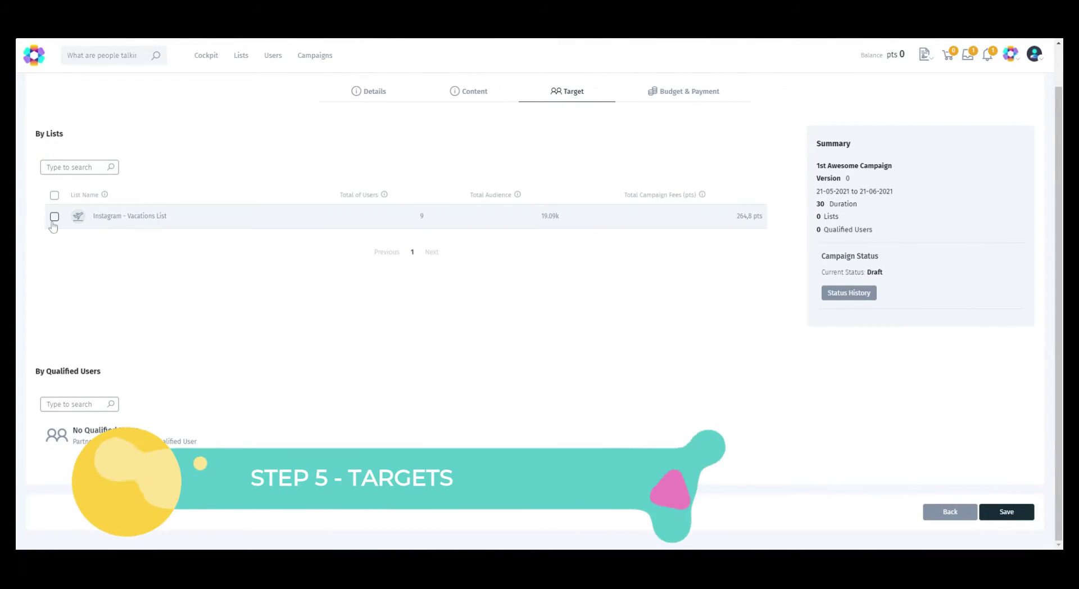
pyautogui.click(54, 217)
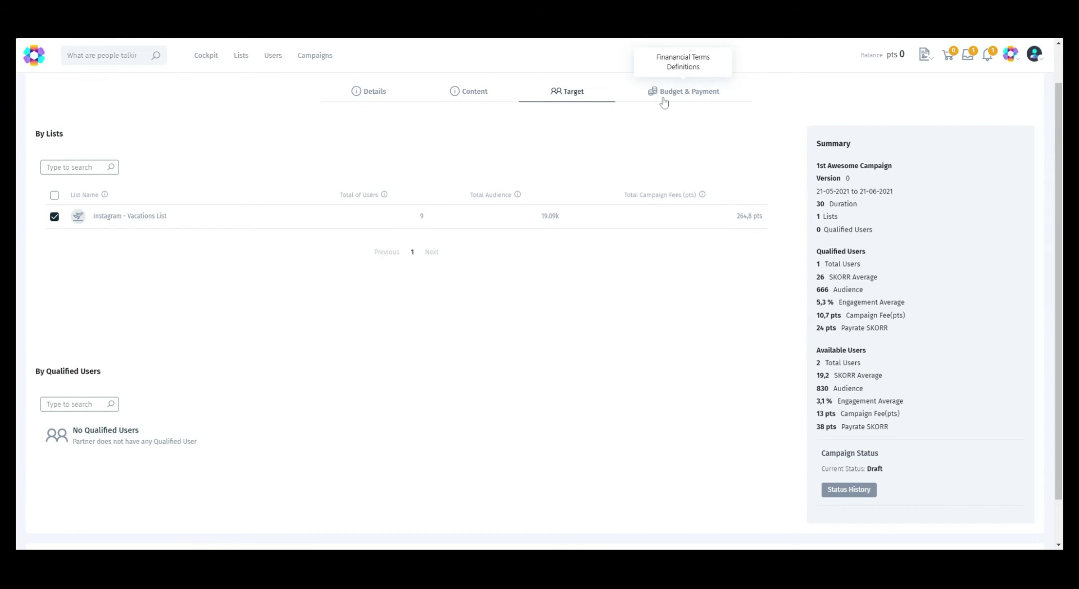
pyautogui.click(664, 102)
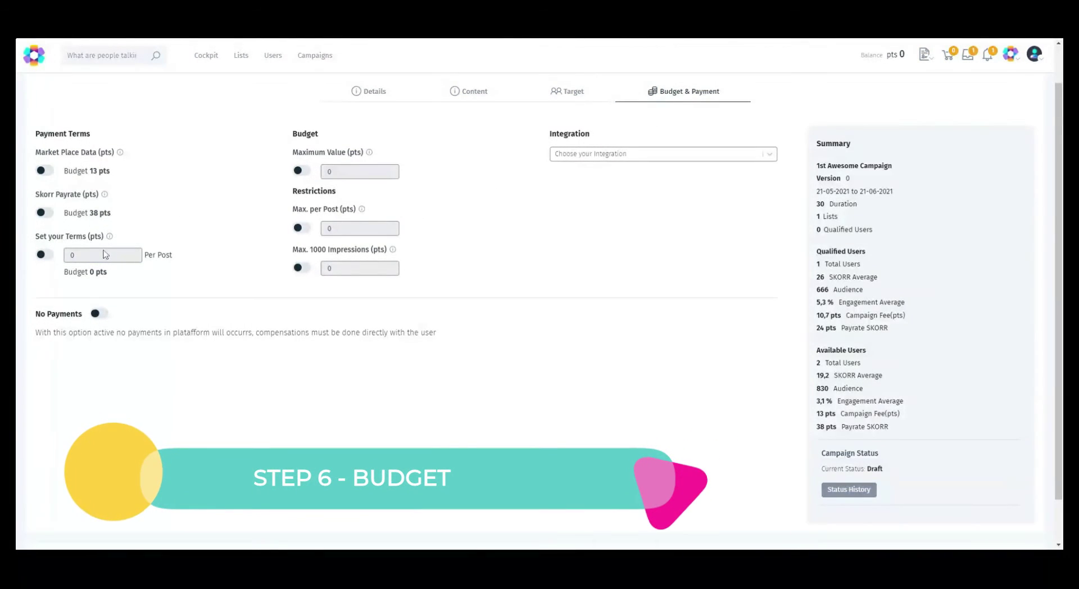
pyautogui.click(67, 256)
pyautogui.click(58, 254)
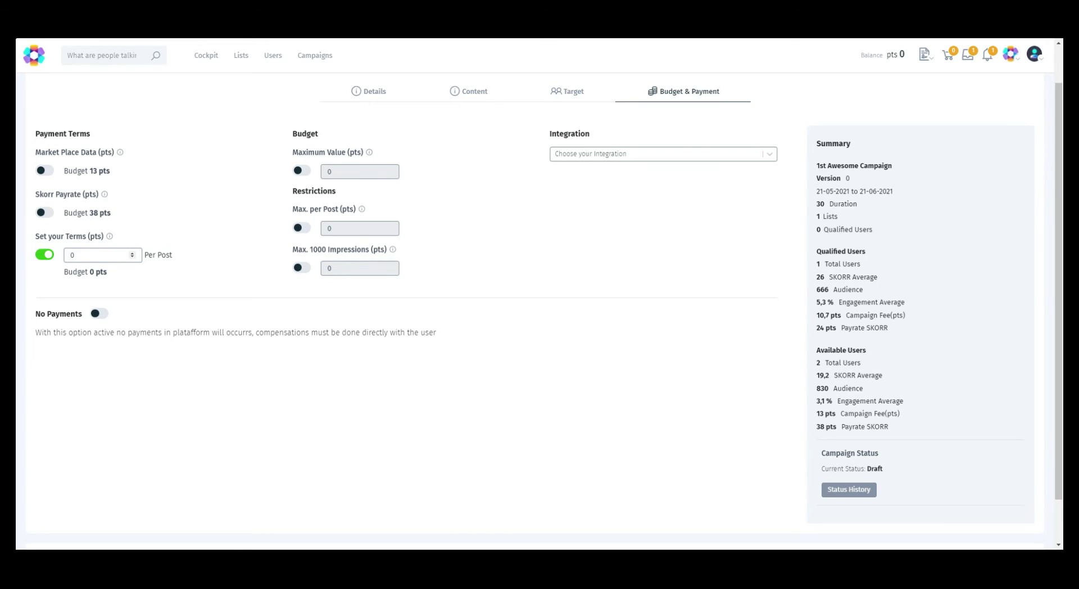
pyautogui.write('100')
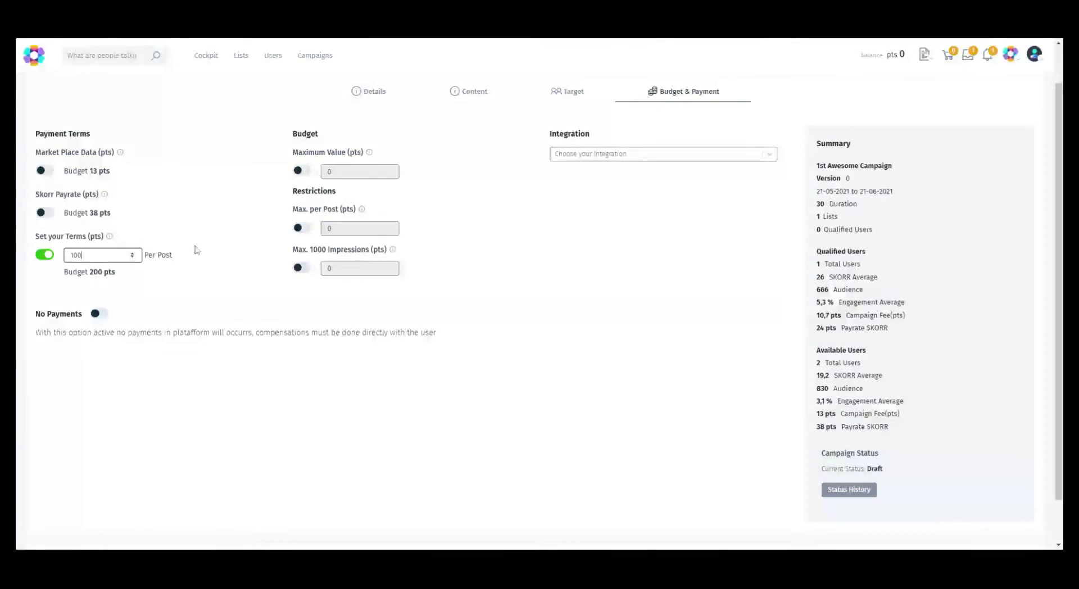
# Step: Enable a maximum budget value of 1000 pts and save the campaign
pyautogui.click(302, 170)
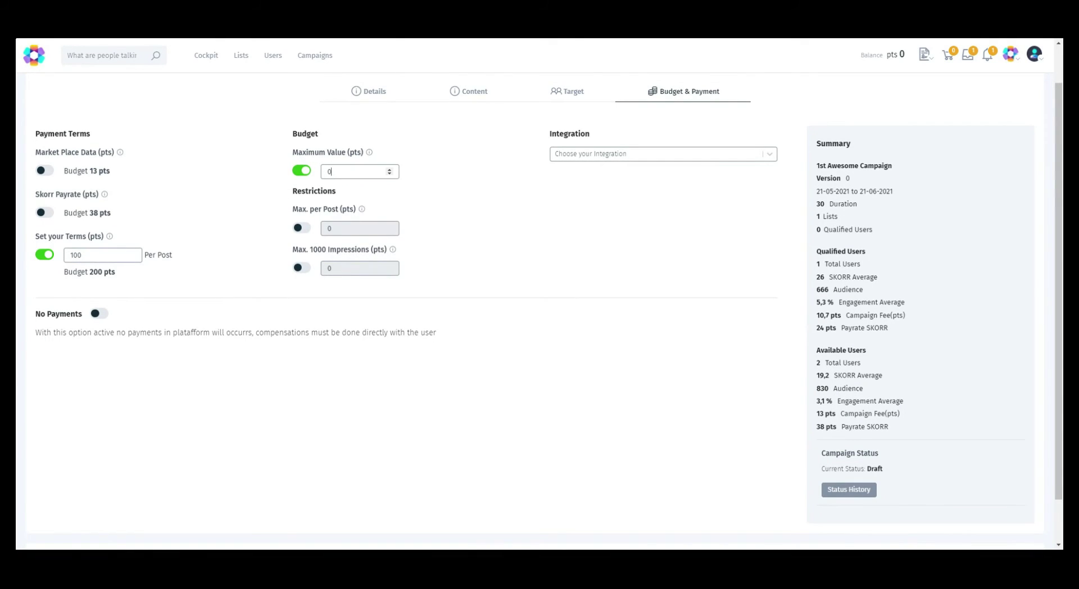
pyautogui.write('1000')
pyautogui.click(619, 207)
pyautogui.scroll(-2, 742, 258)
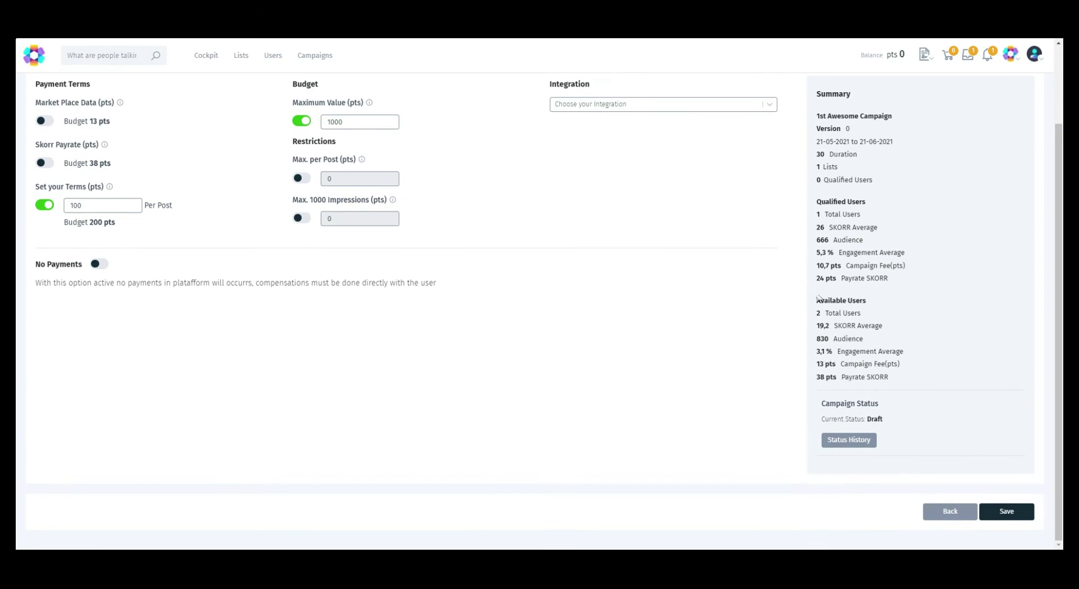
pyautogui.click(1009, 512)
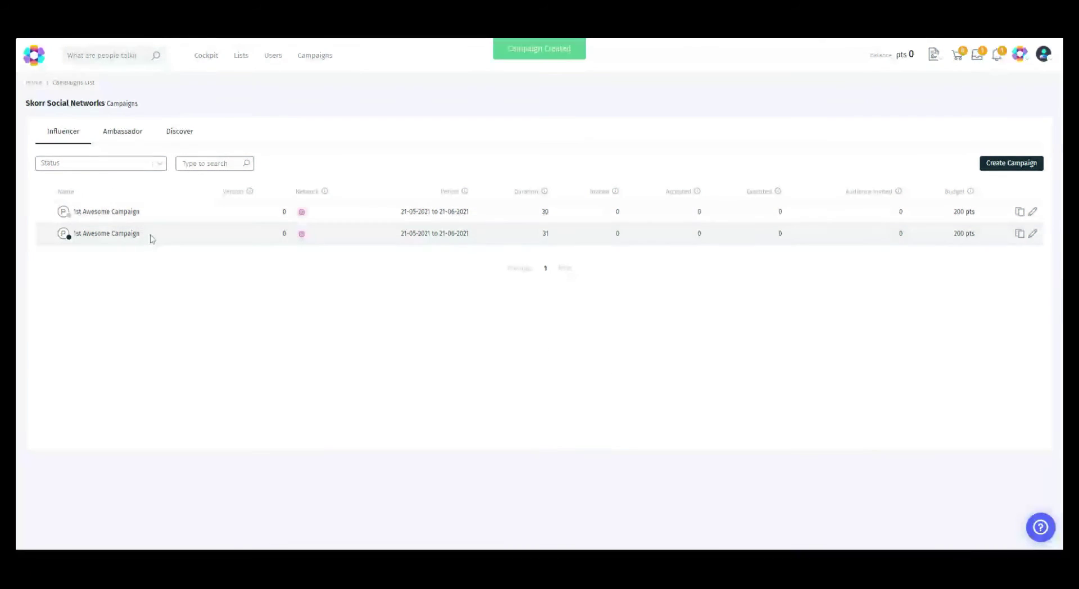
# Step: Filter the influencer campaigns by Draft status and open 1st Awesome Campaign for editing
pyautogui.click(116, 162)
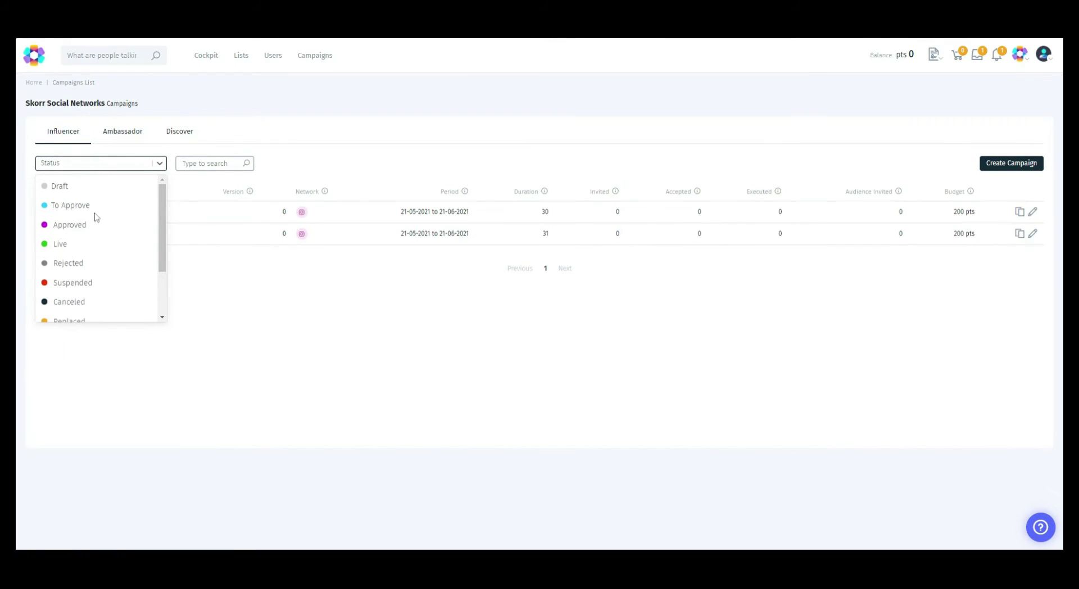
pyautogui.click(95, 190)
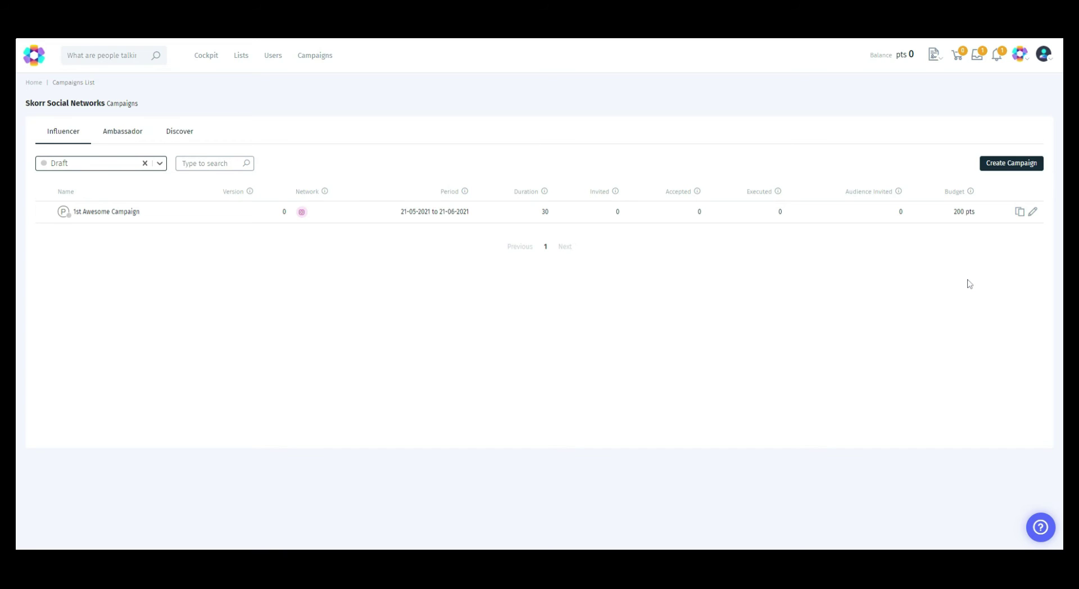
pyautogui.click(1034, 212)
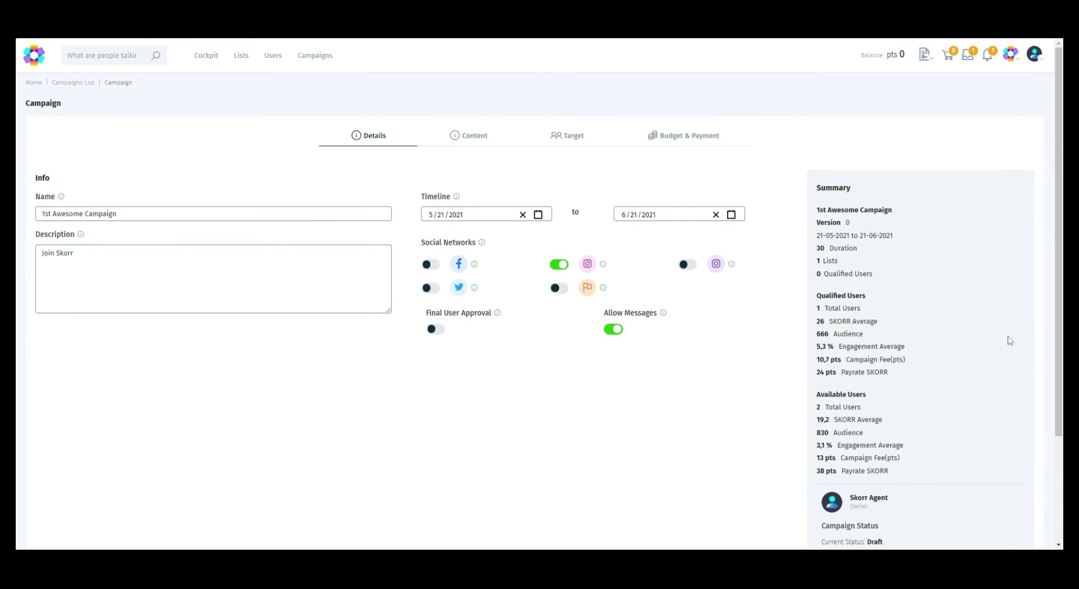
# Step: Submit the campaign for approval with the message "Please approve my campaign! :)"
pyautogui.scroll(-3, 990, 394)
pyautogui.click(975, 456)
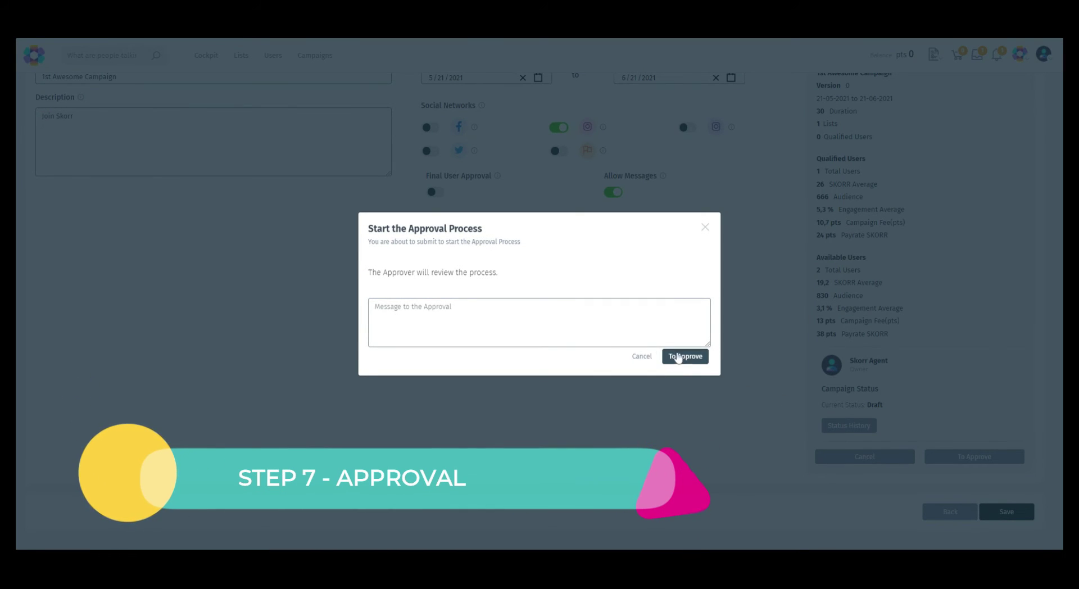
pyautogui.click(670, 363)
pyautogui.write('Please app')
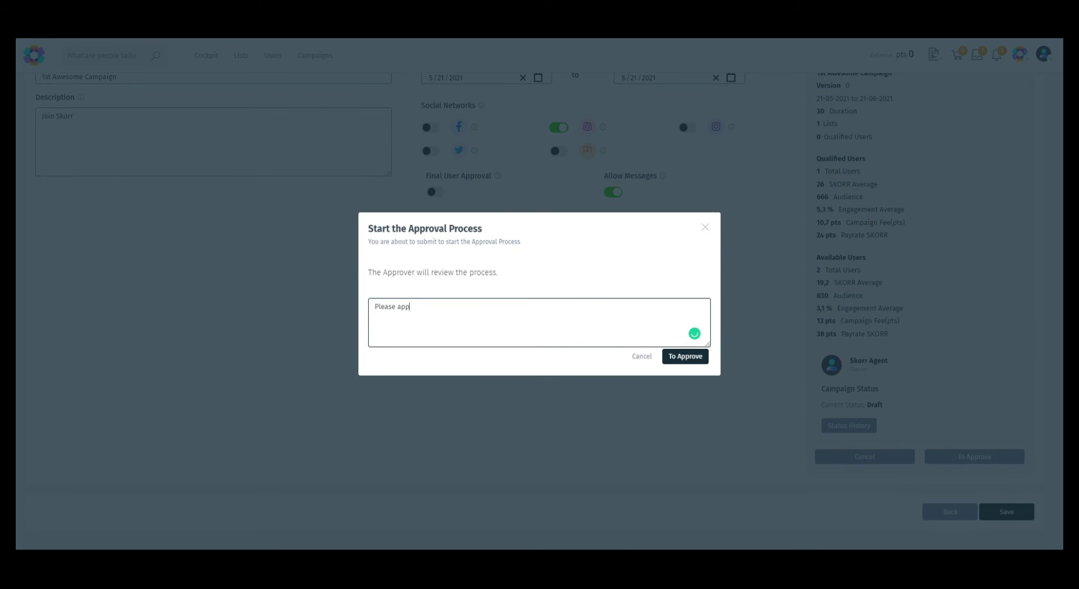
pyautogui.write('rove my campaign! :)')
pyautogui.click(687, 356)
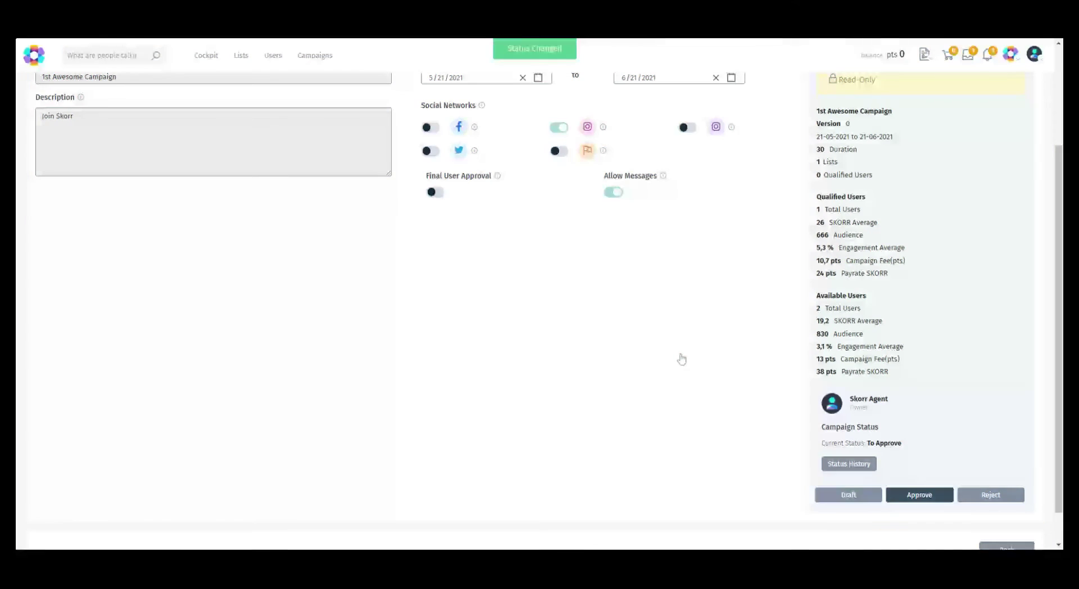
# Step: Approve the submitted 1st Awesome Campaign
pyautogui.scroll(1, 690, 358)
pyautogui.scroll(-2, 690, 358)
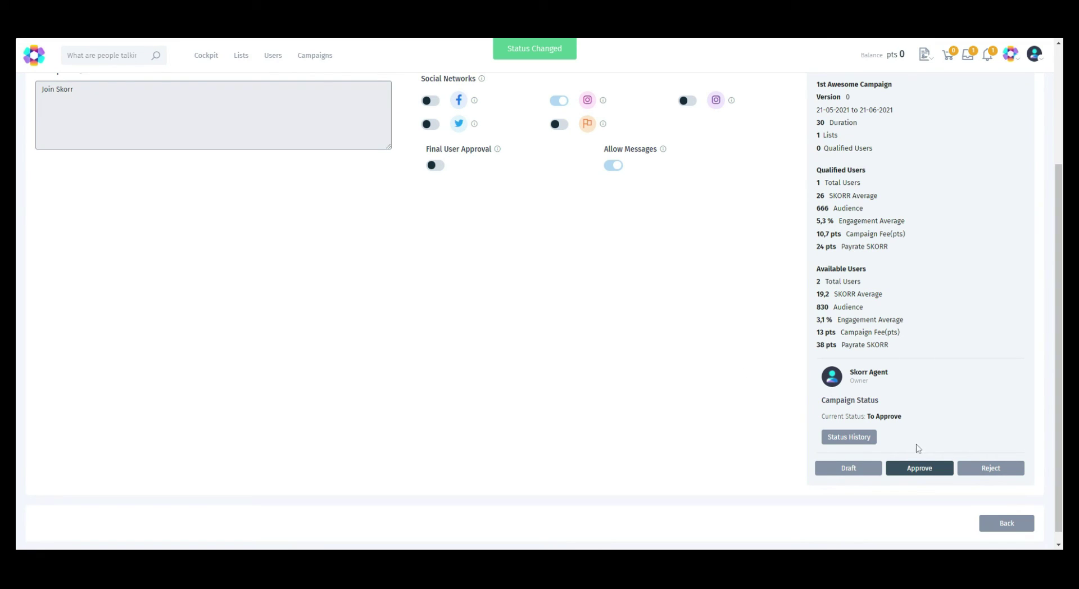
pyautogui.scroll(1, 939, 397)
pyautogui.scroll(-1, 952, 449)
pyautogui.click(934, 469)
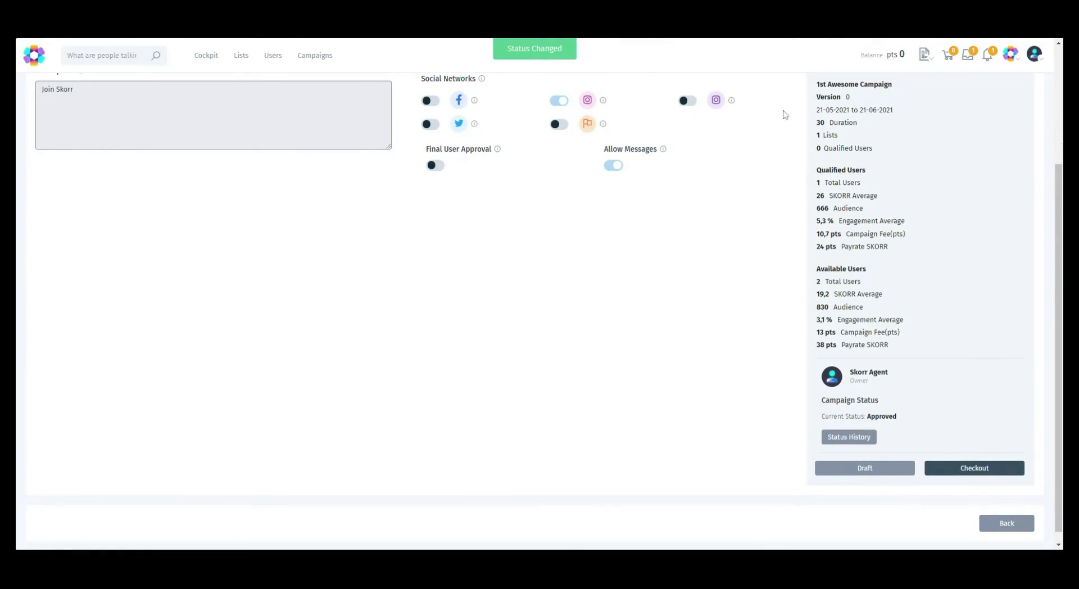
# Step: Send the approved campaign to the cart and proceed to the cart's checkout
pyautogui.click(988, 467)
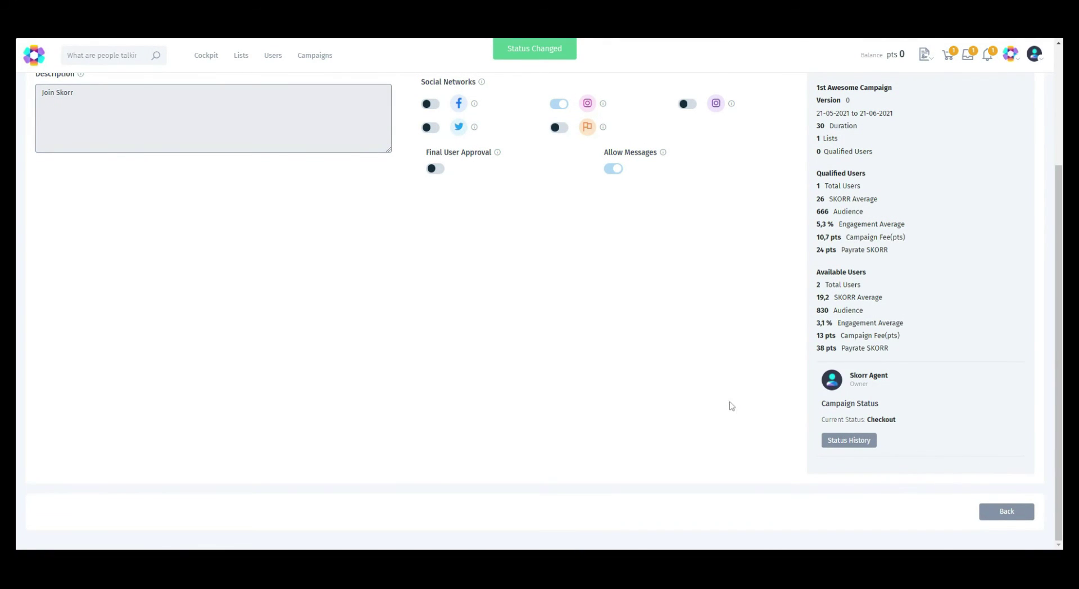
pyautogui.click(948, 55)
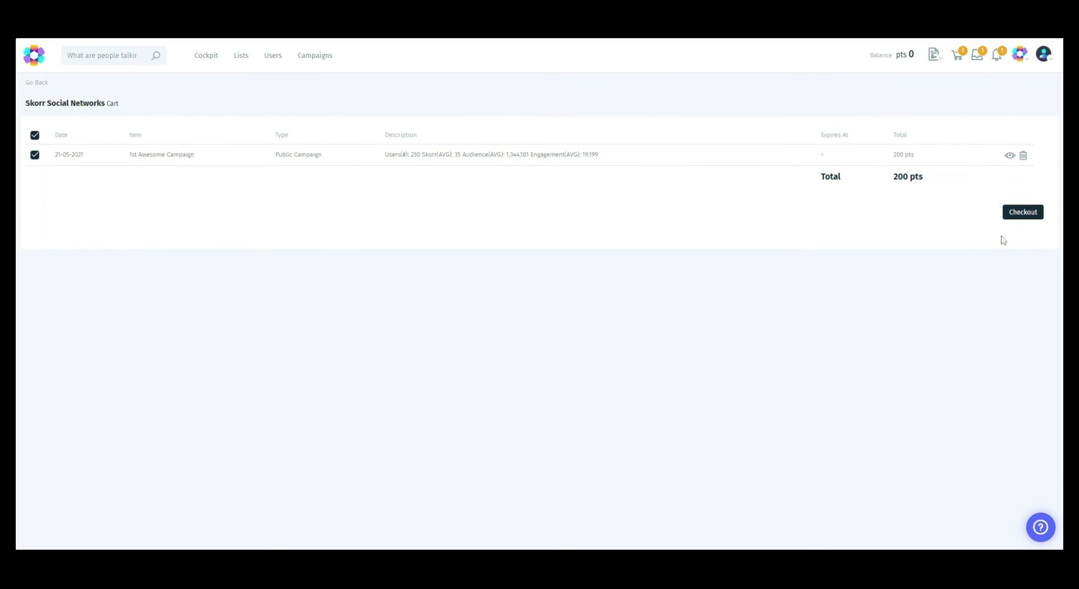
pyautogui.click(1022, 213)
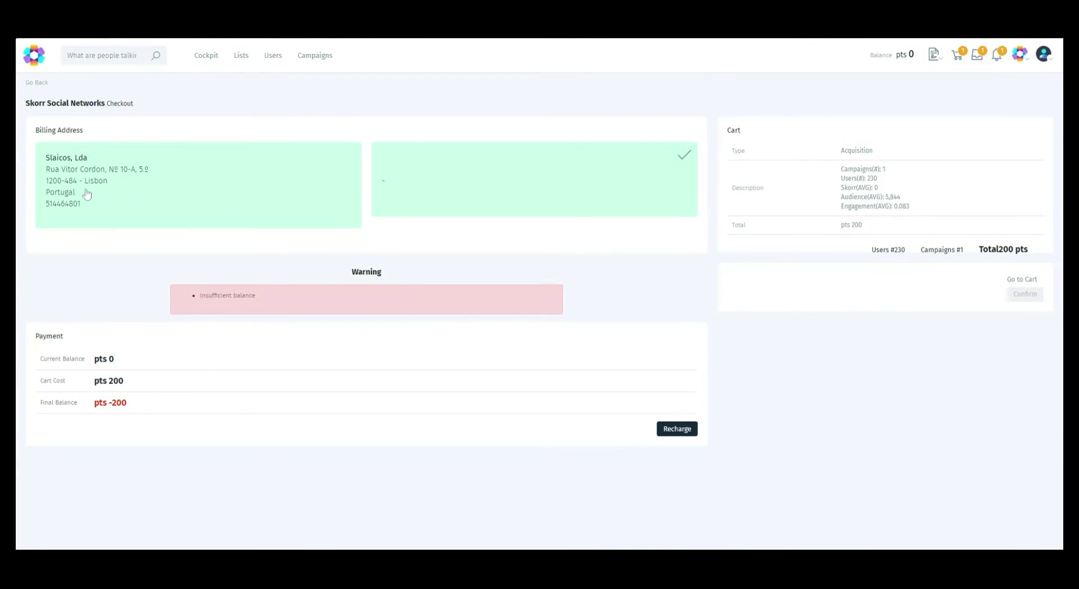